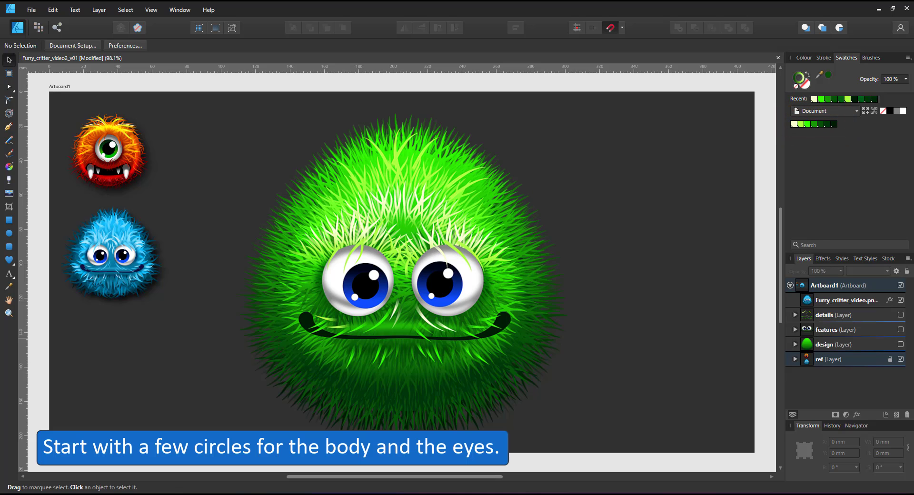
- Hide the finished critter image and show the design and features layers with the plain body, eyes and mouth
left_click(901, 300)
left_click(901, 314)
left_click(901, 329)
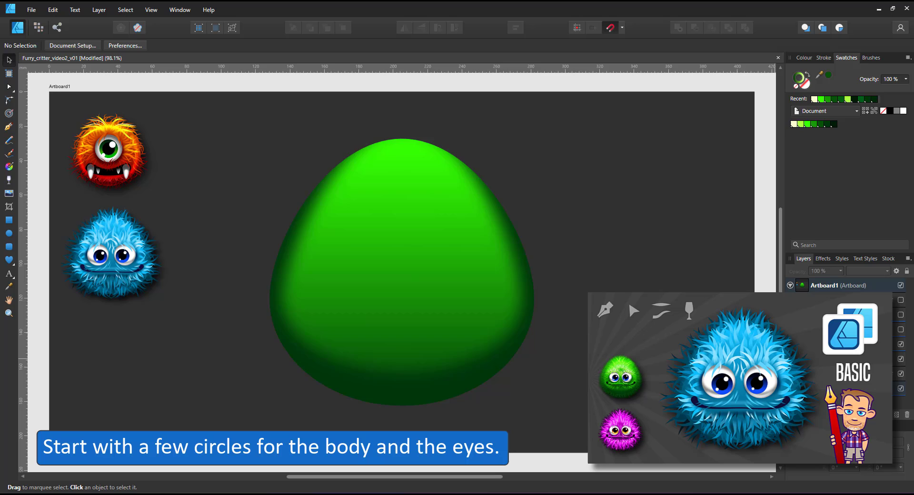
left_click(901, 374)
left_click(900, 374)
left_click(900, 330)
- Duplicate the green body curve, shift the copy 68 mm to the right and delete its nested shading curve
left_click(867, 357)
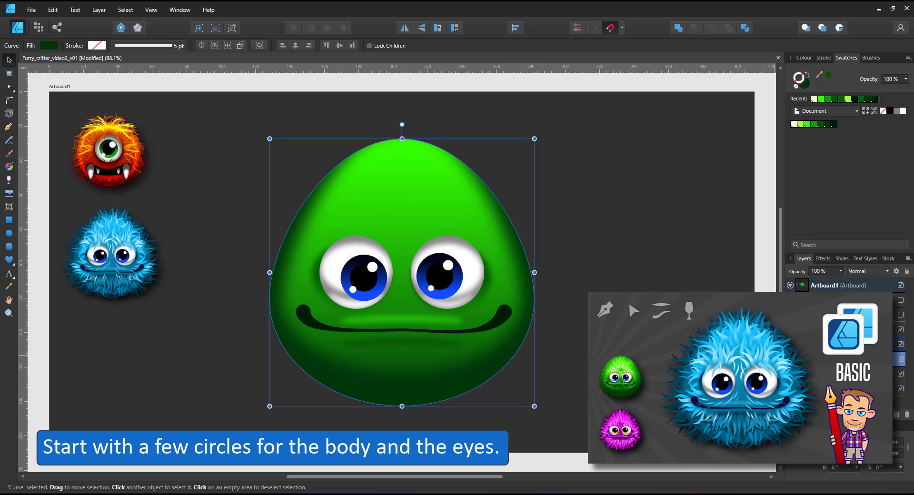
key("ctrl+j")
left_click_drag(442, 210, 560, 209)
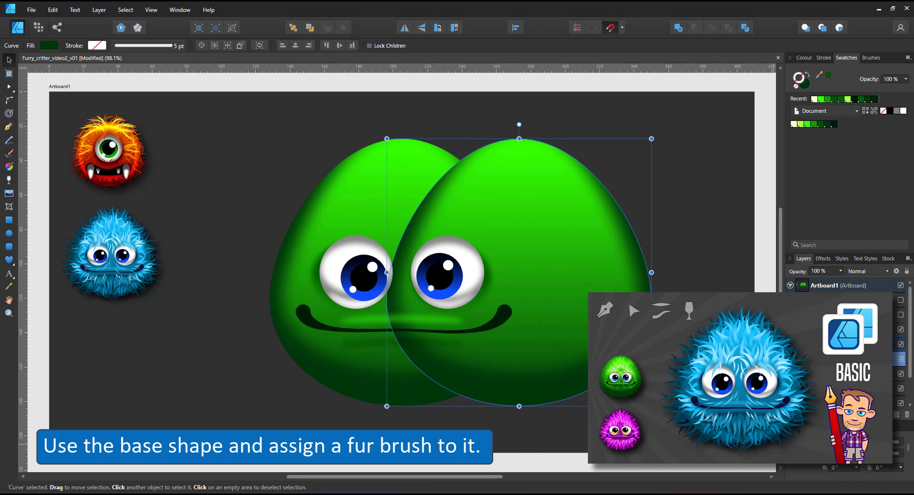
left_click(800, 359)
left_click(832, 377)
key("Delete")
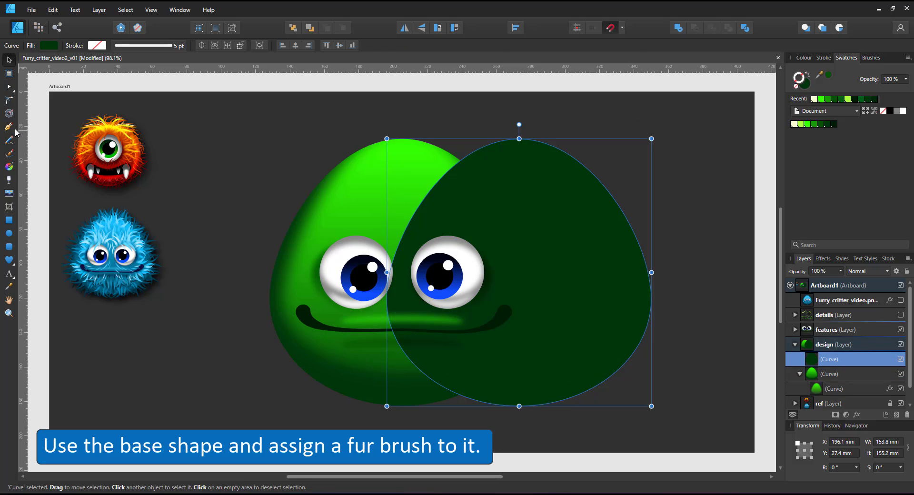
- Draw a short straight test line with the Pen tool above the body and try several Chris' Fur Brushes1 brushes on it
left_click(13, 127)
left_click(605, 129)
left_click(710, 129)
left_click(871, 58)
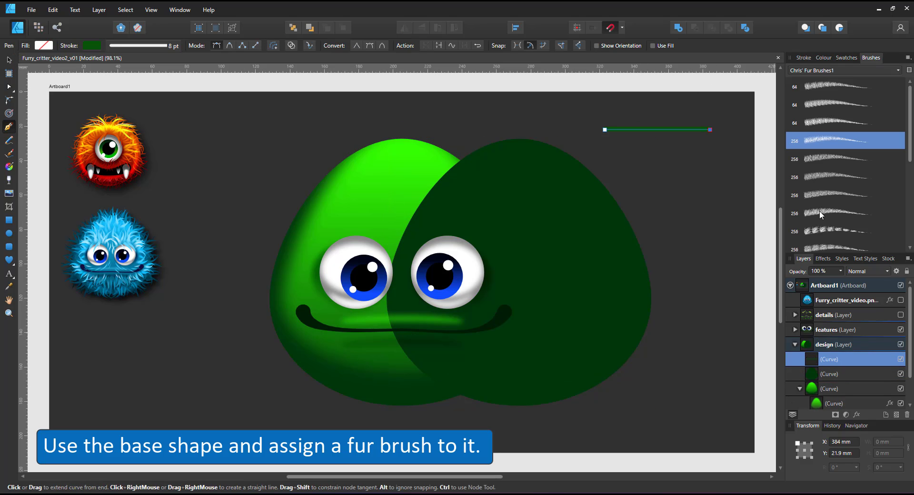
left_click(819, 211)
left_click(812, 159)
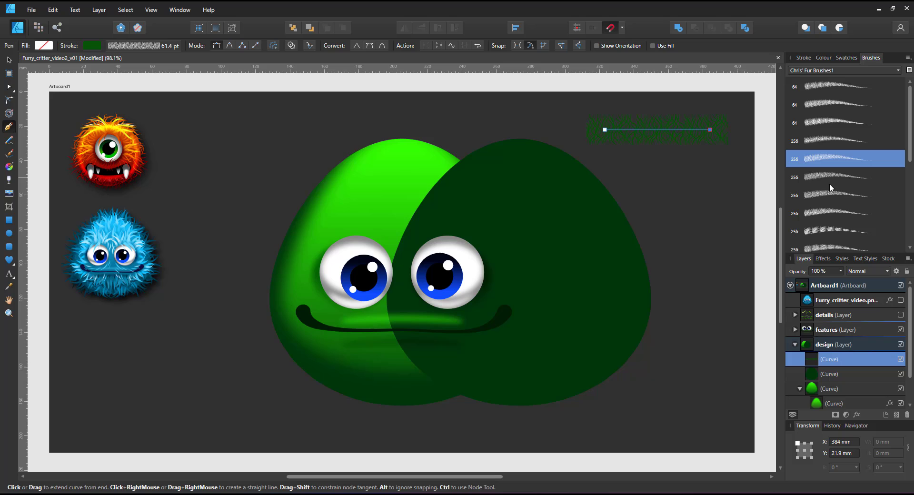
left_click(825, 216)
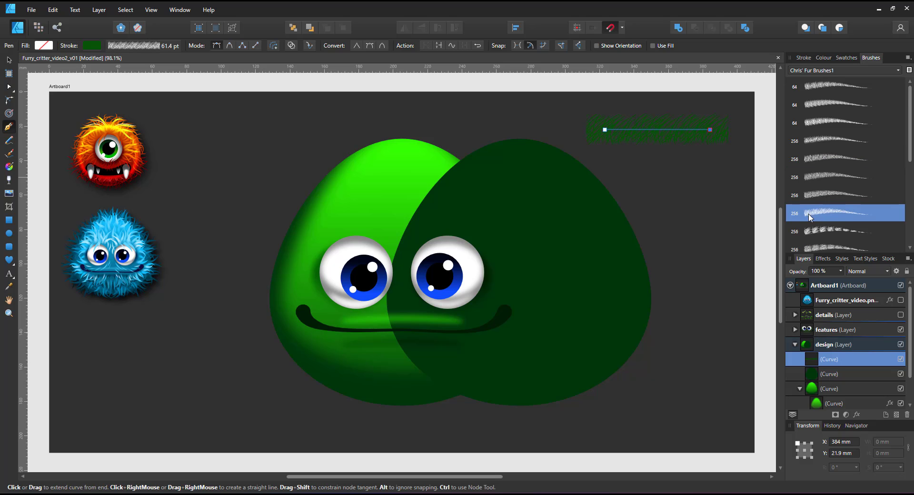
left_click(816, 142)
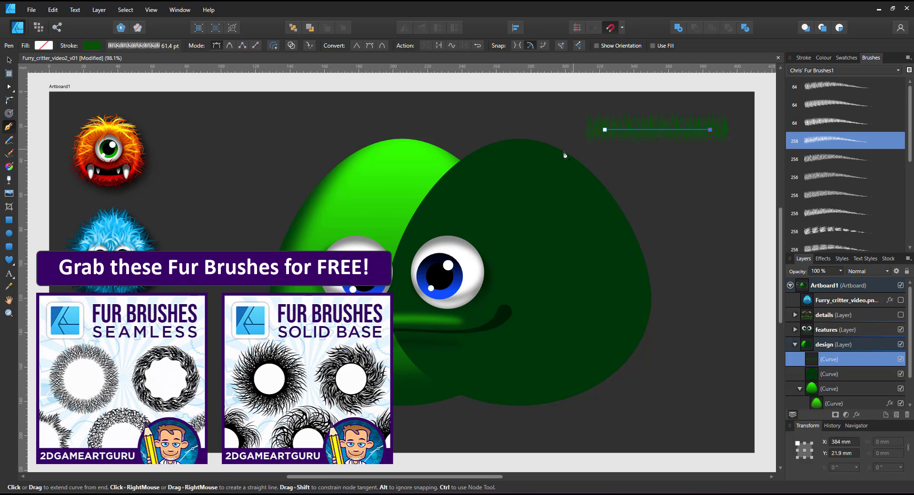
- Try a stroke width of 96 pt on the fur test line, and delete the line
left_click(168, 48)
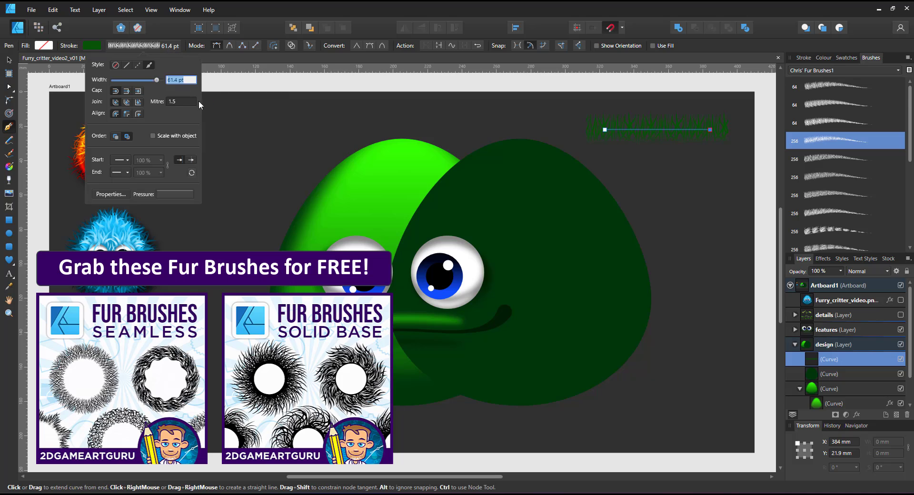
type("96")
key("Return")
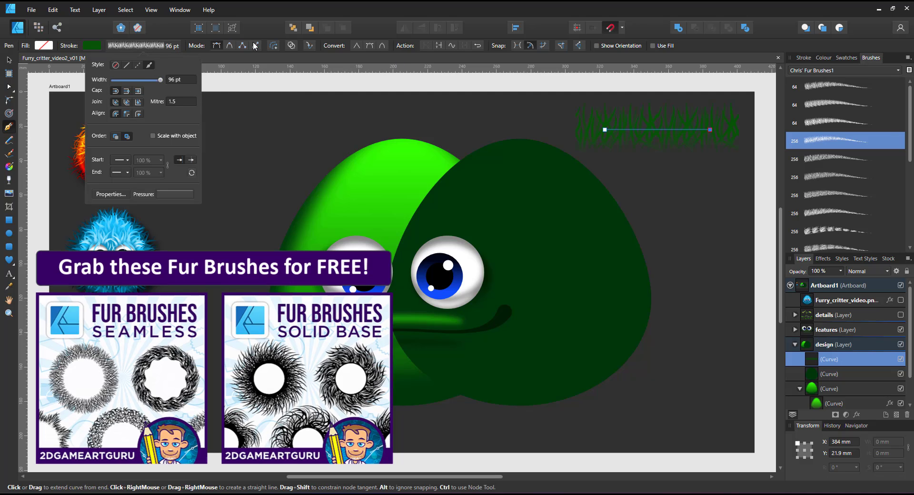
key("v")
key("Delete")
- Apply the first 256-size fur brush to the outline of the dark green body copy and set its stroke width to 96 pt
left_click(572, 190)
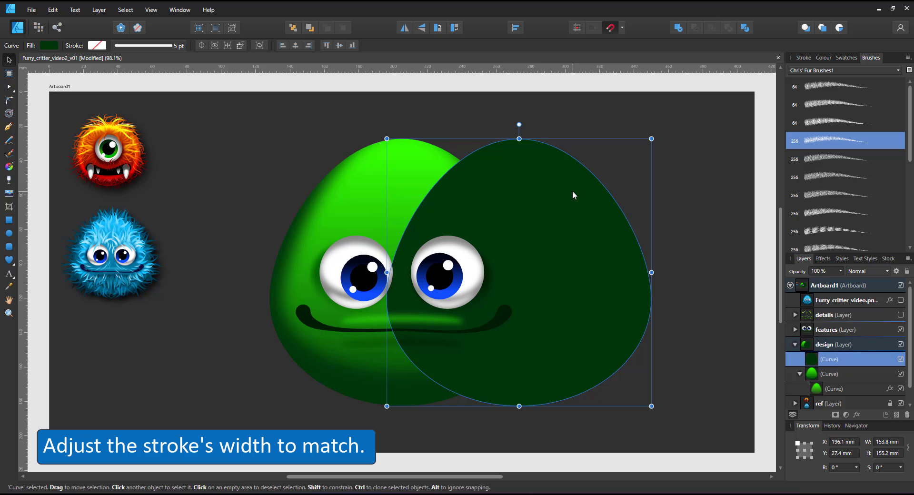
left_click(868, 142)
left_click(152, 46)
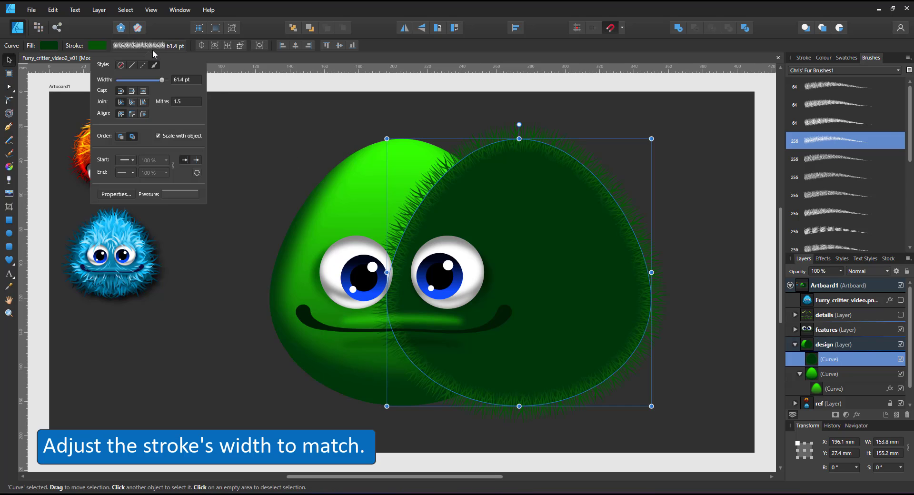
left_click_drag(189, 81, 152, 91)
type("96")
key("Return")
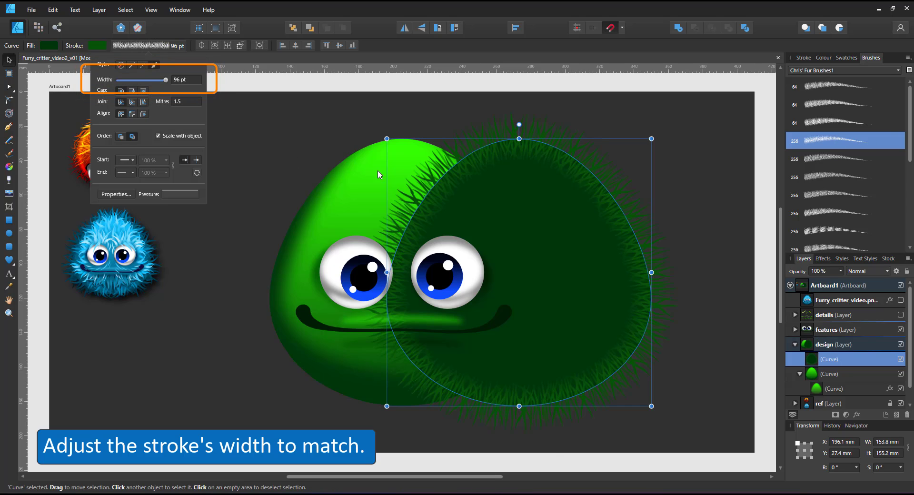
- Move the furry dark copy back over the original body and send it behind the body
left_click_drag(383, 143, 266, 143)
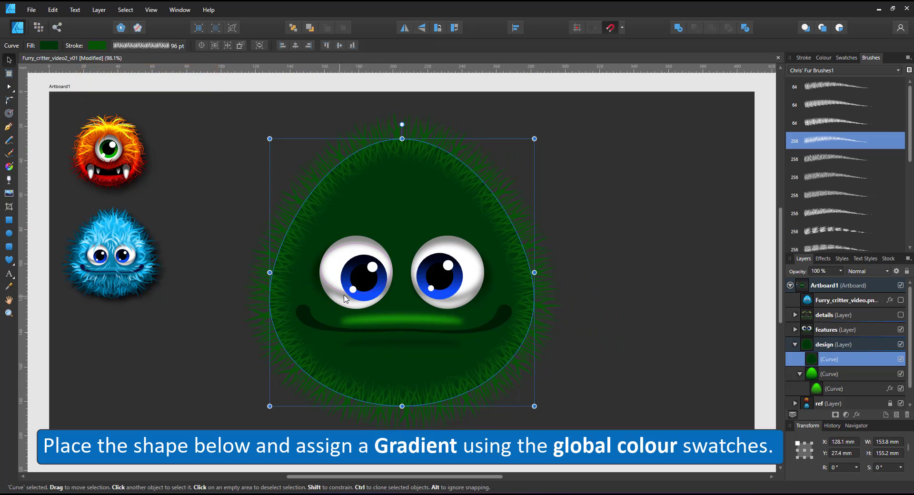
key("ctrl+shift+bracketleft")
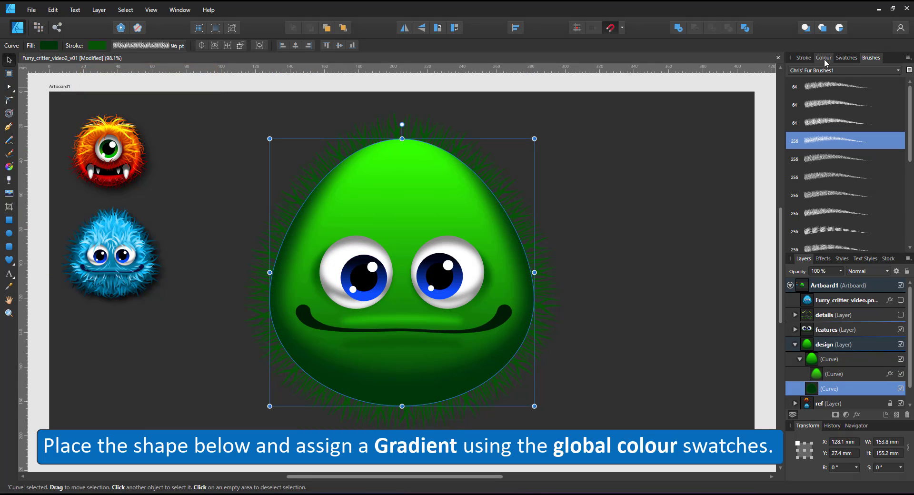
- Give the fur stroke a vertical linear gradient from dark green at the body's base to lighter green at its top
left_click(824, 58)
left_click(847, 58)
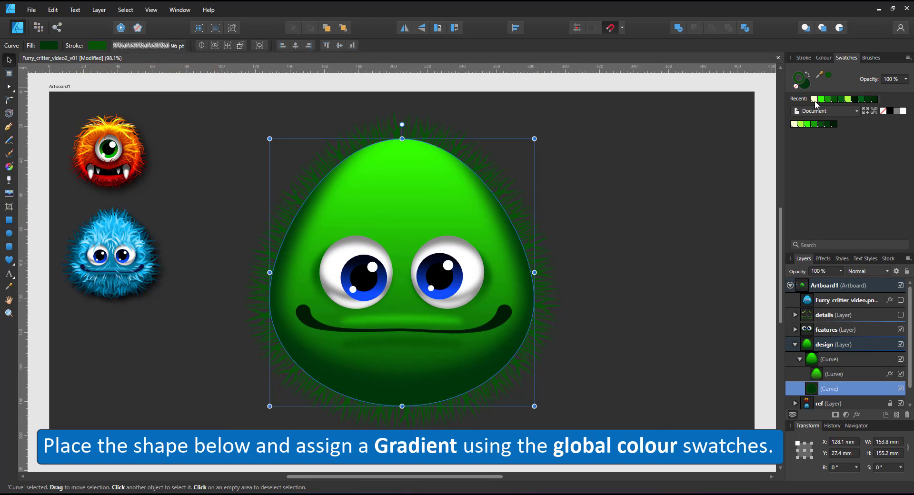
left_click(827, 125)
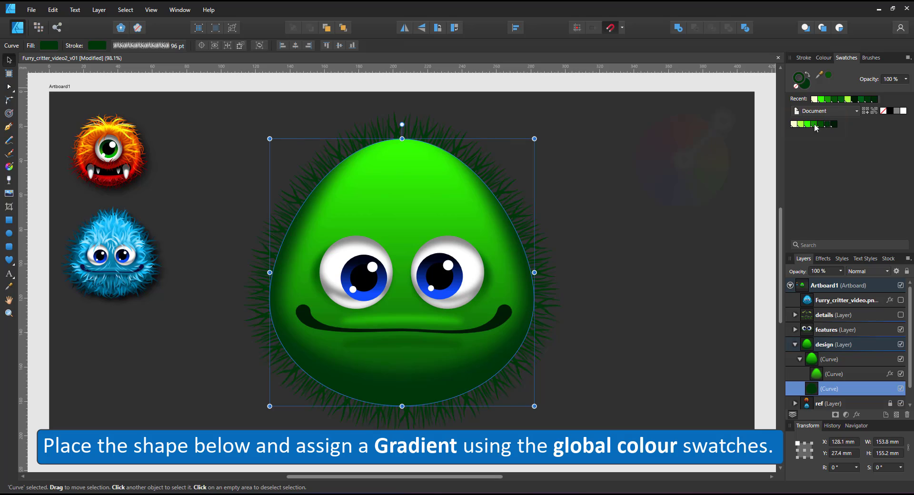
left_click(8, 166)
left_click(55, 46)
left_click(62, 70)
left_click_drag(402, 382, 380, 197)
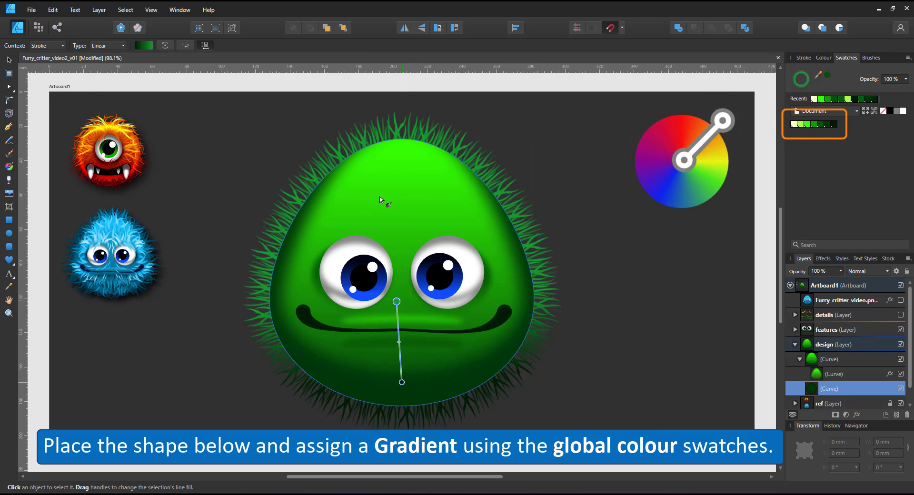
left_click_drag(397, 302, 402, 128)
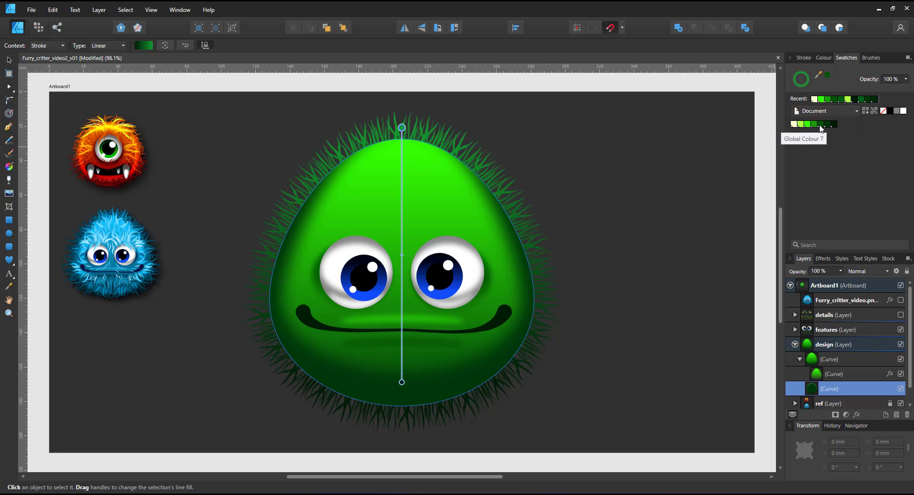
- Enlarge the fur curve around its centre to about 162.1 × 163.6 mm and remove its fill
left_click(12, 58)
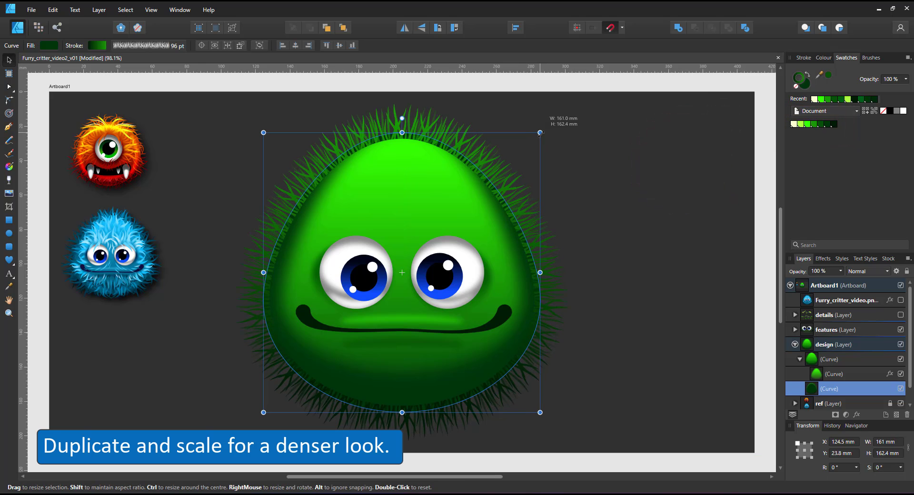
left_click(796, 87)
- Duplicate the fur curve and scale the copy down around its centre to 153.8 × 155.2 mm
key("ctrl+j")
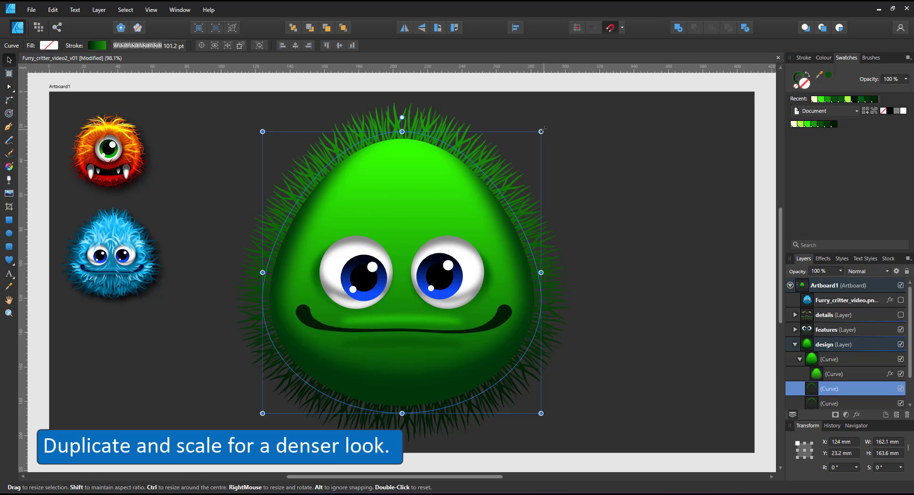
left_click_drag(541, 131, 535, 139)
left_click_drag(824, 57, 807, 62)
left_click(824, 58)
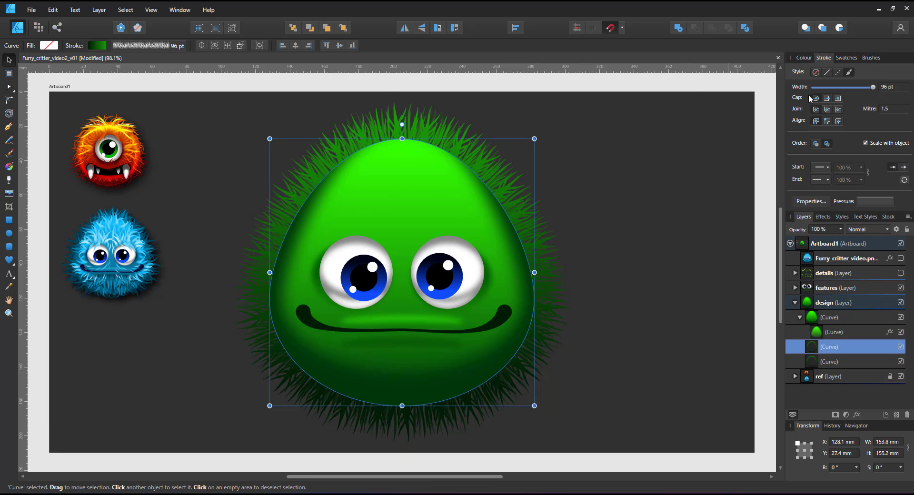
- Recolour the smaller fur curve's stroke gradient bright green at the top and add a dark green stop in its upper half
left_click(9, 166)
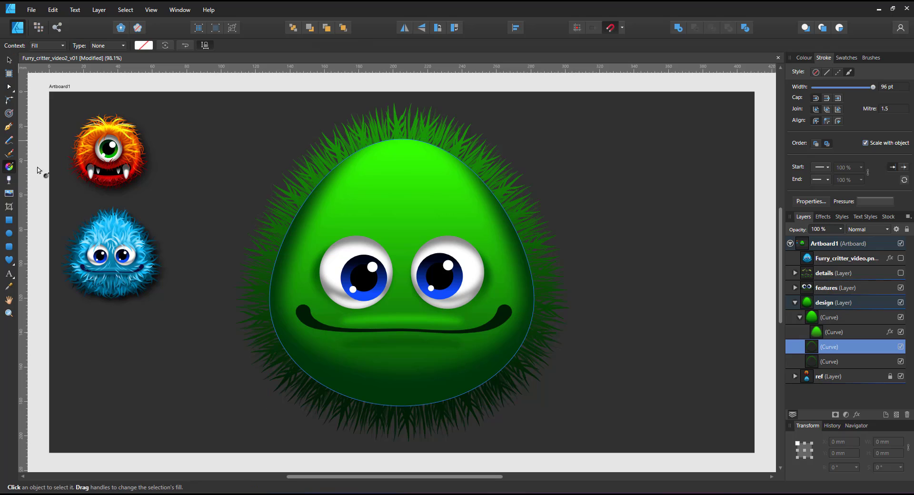
left_click(847, 58)
left_click_drag(402, 127, 402, 382)
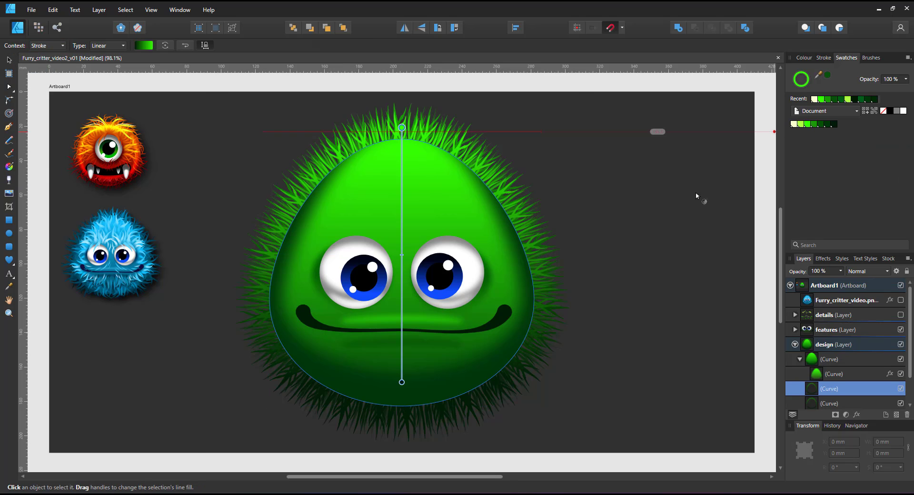
left_click(402, 211)
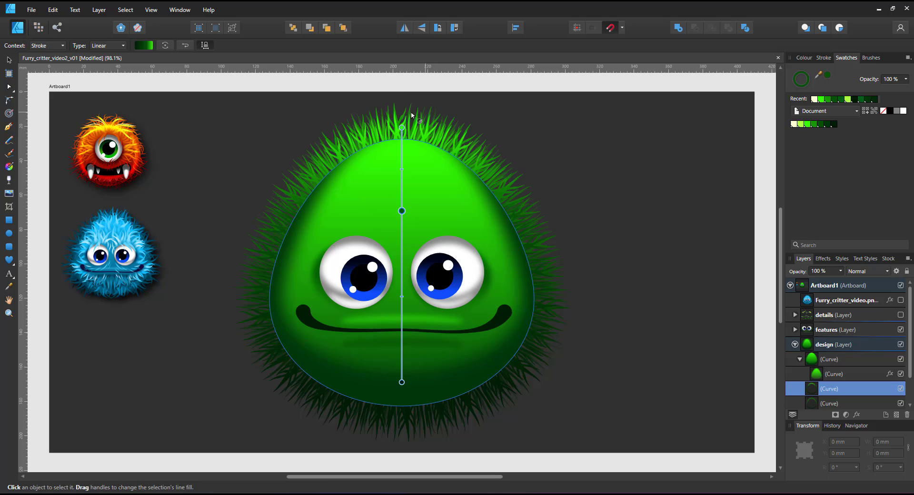
- Extend the smaller fur curve's gradient from the artboard's upper edge to just below the base of the body
left_click_drag(402, 128, 402, 92)
left_click_drag(402, 382, 401, 413)
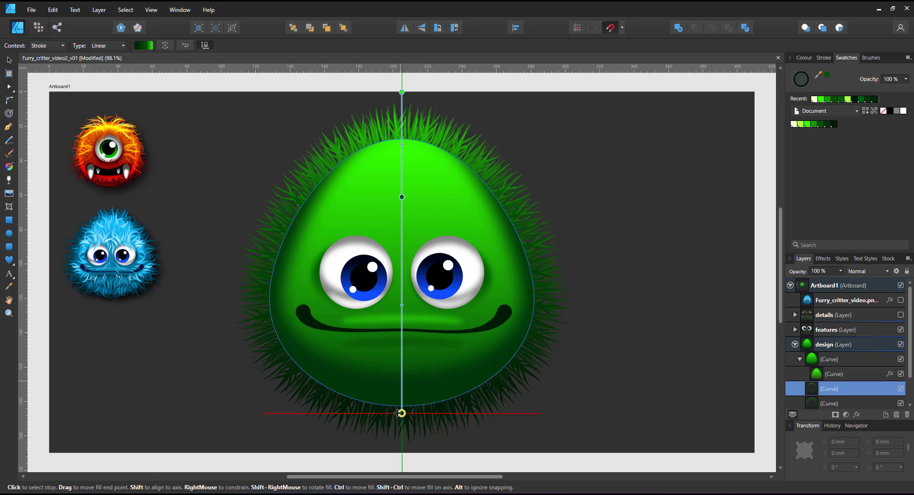
left_click(10, 60)
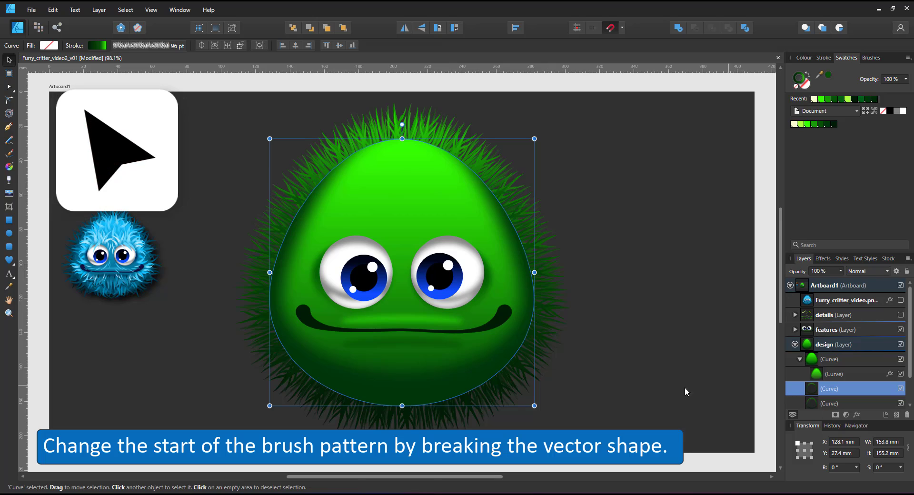
- Add a node on the upper right of the smaller fur curve and break the curve there to shift the brush pattern's start
double_click(832, 389)
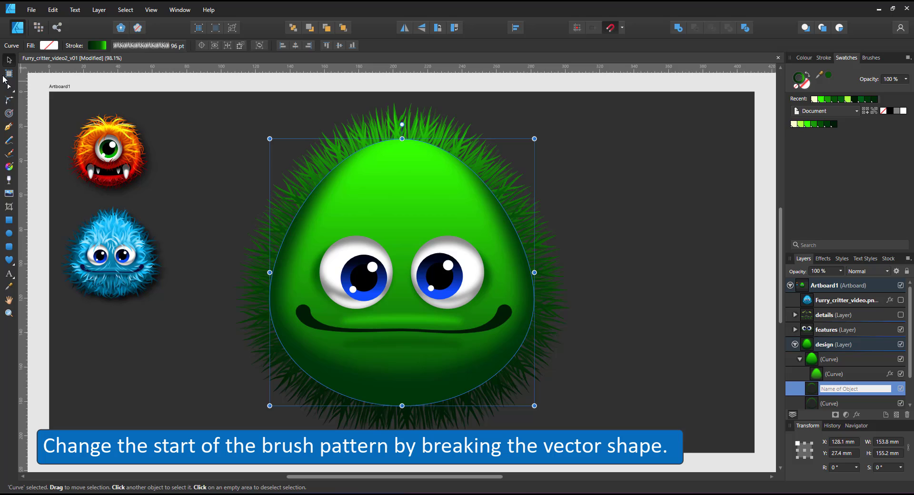
left_click(9, 87)
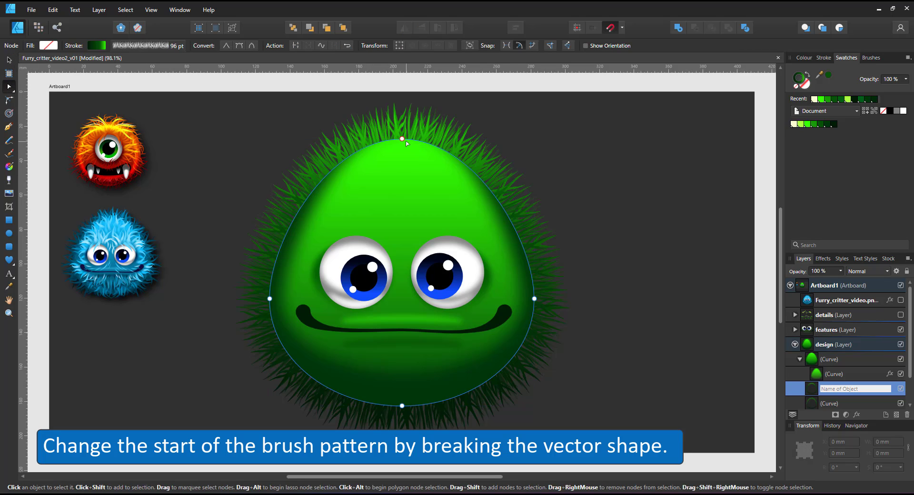
left_click(468, 170)
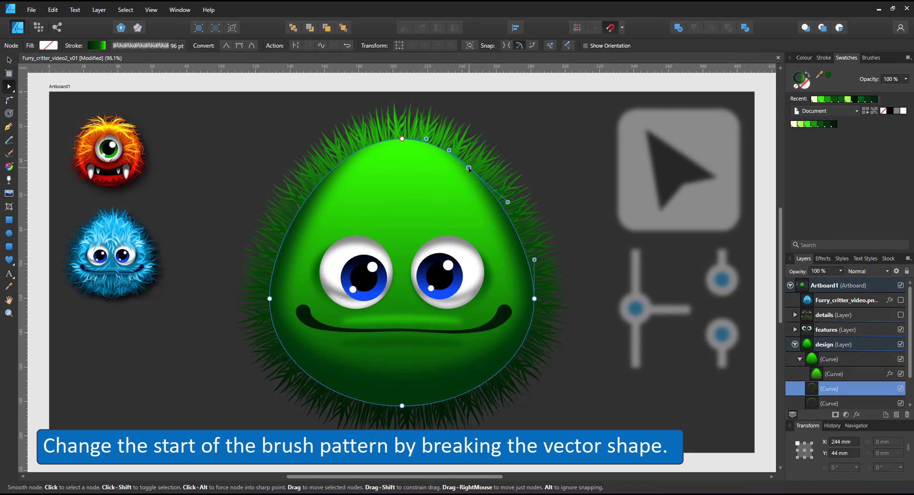
left_click(298, 48)
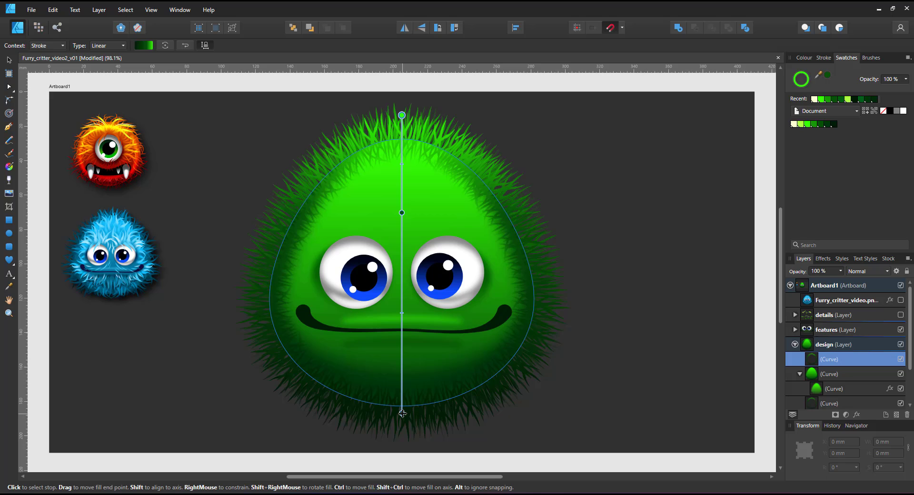
- Shorten the stroke gradient of the fur copy above the body at both ends and recolour its lower stop a lighter green
left_click_drag(402, 412, 398, 376)
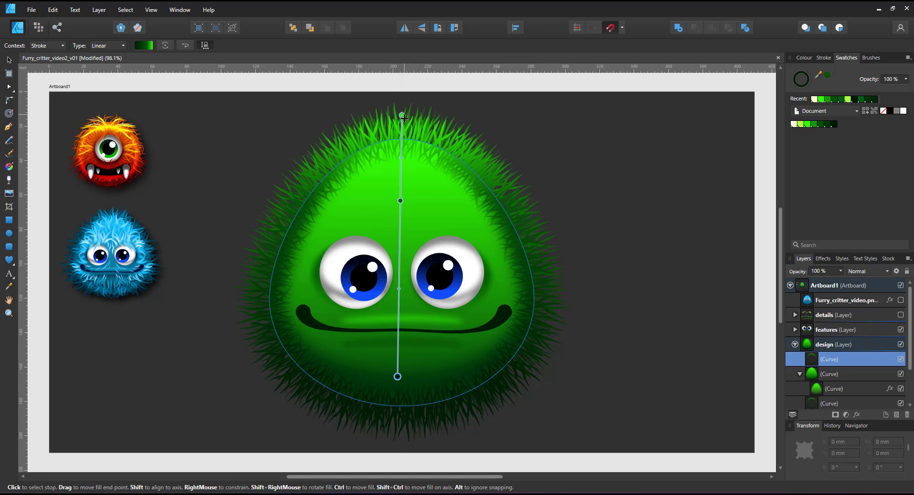
left_click_drag(402, 115, 396, 127)
left_click(816, 125)
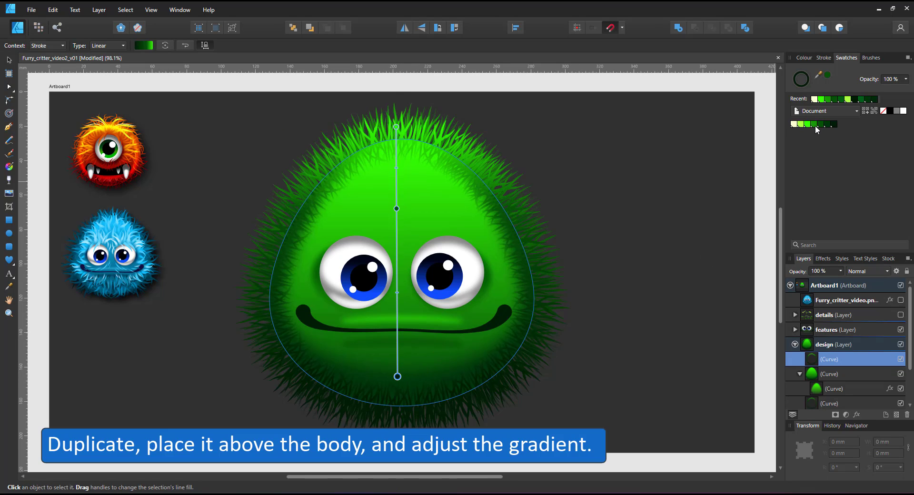
left_click(822, 125)
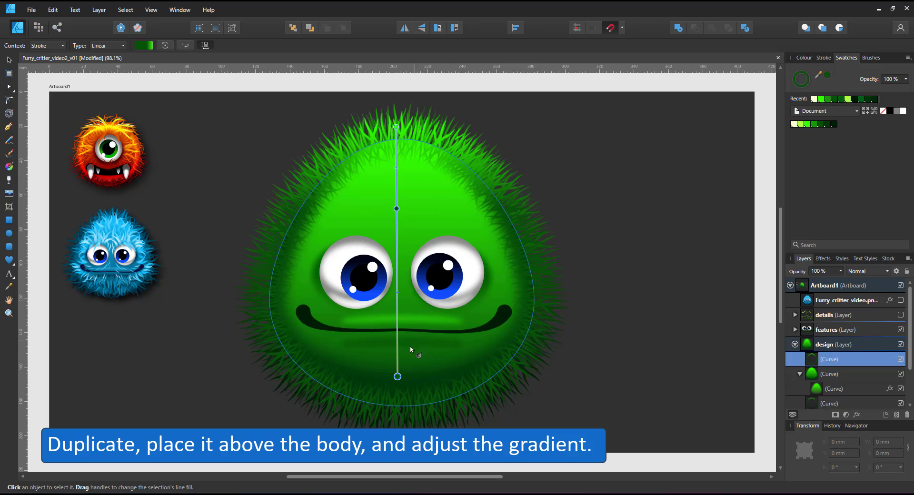
left_click(9, 62)
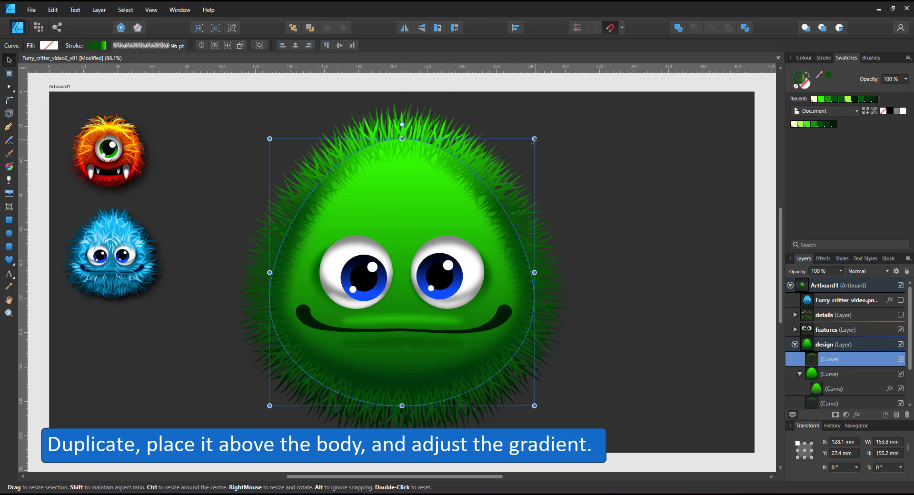
- Duplicate the fur curve above the body and smooth the copy's outline
key("ctrl+j")
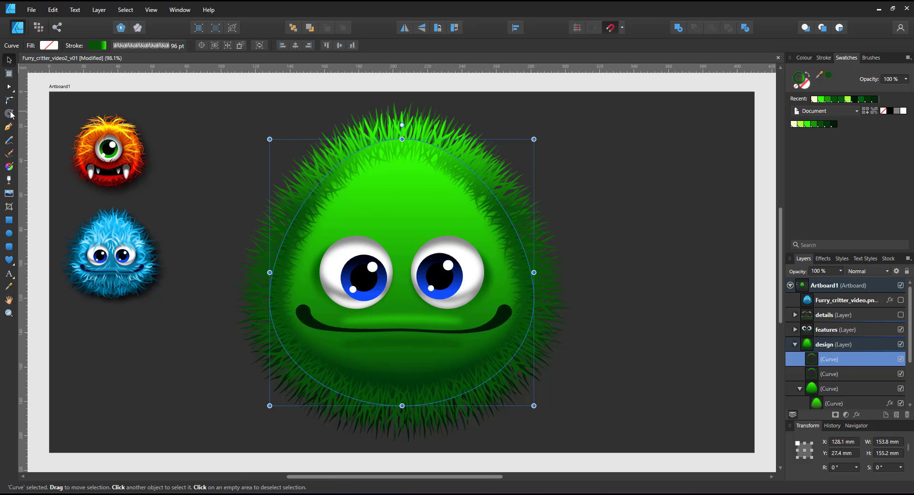
left_click(8, 87)
left_click(7, 61)
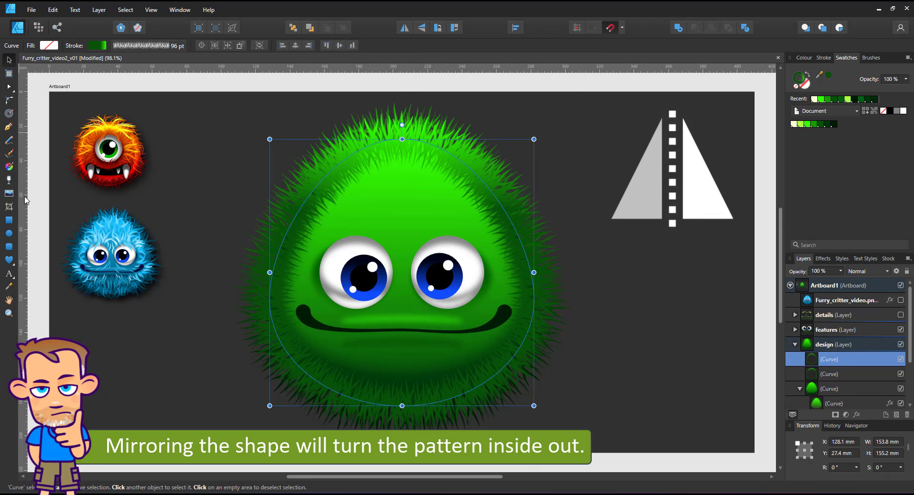
left_click(8, 87)
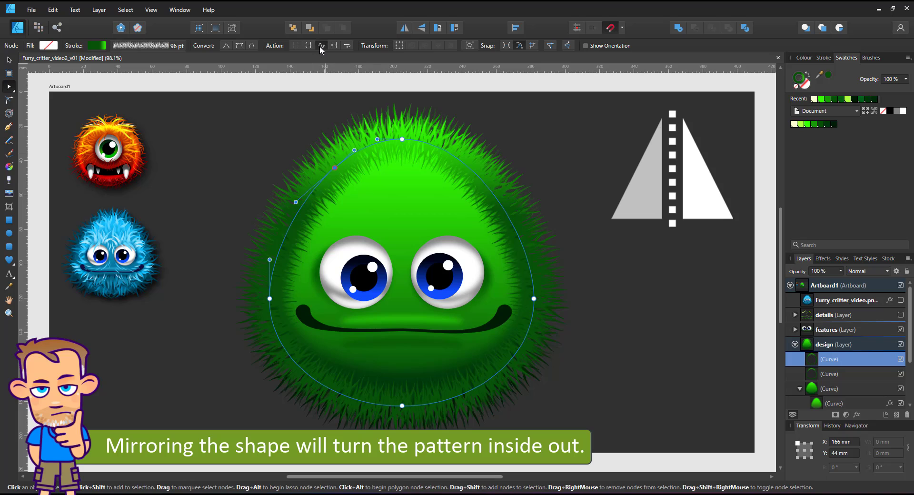
left_click(321, 46)
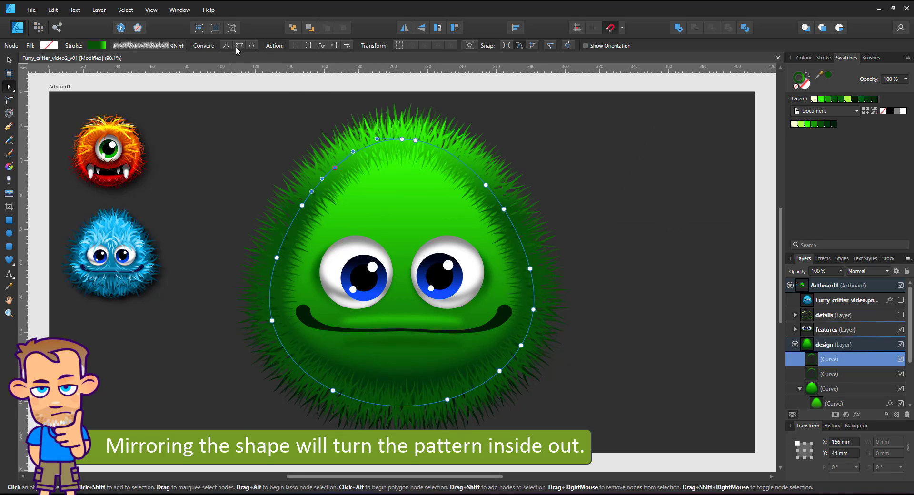
left_click_drag(306, 149, 351, 177)
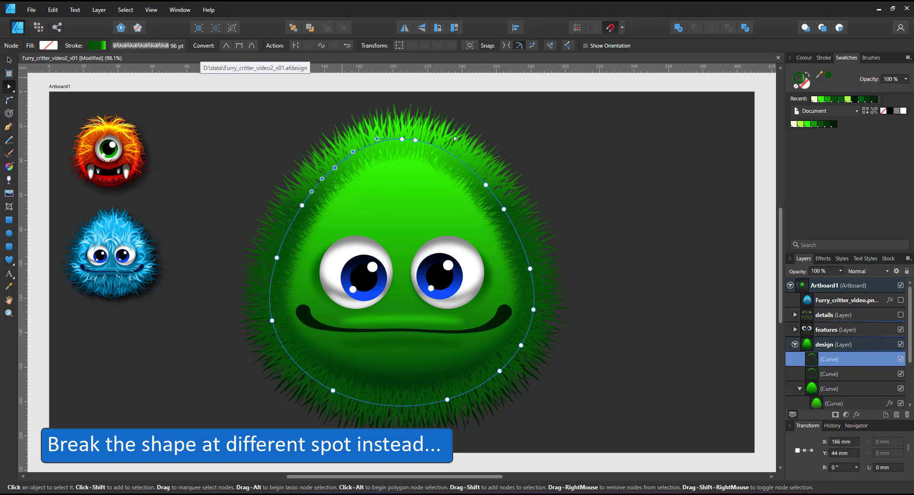
- Add a node on the upper right of the duplicated fur curve and break the curve at that spot
left_click(474, 173)
left_click_drag(485, 166, 425, 189)
left_click(296, 45)
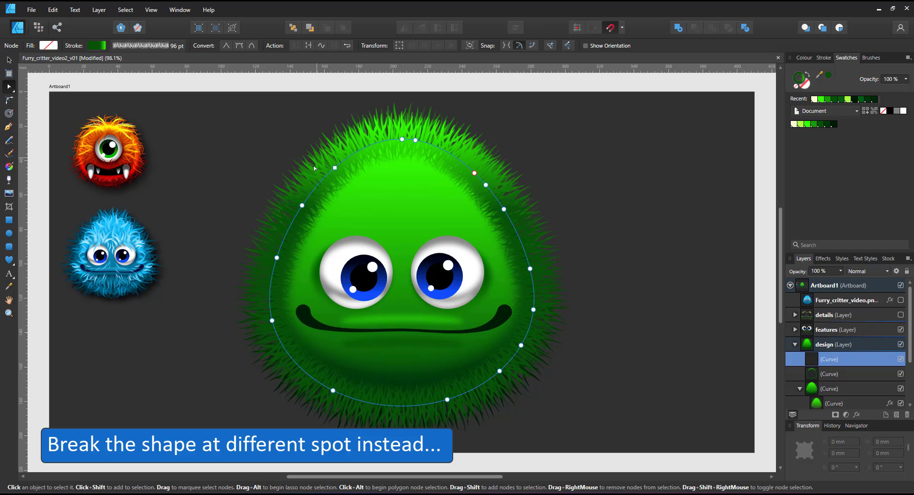
left_click(15, 61)
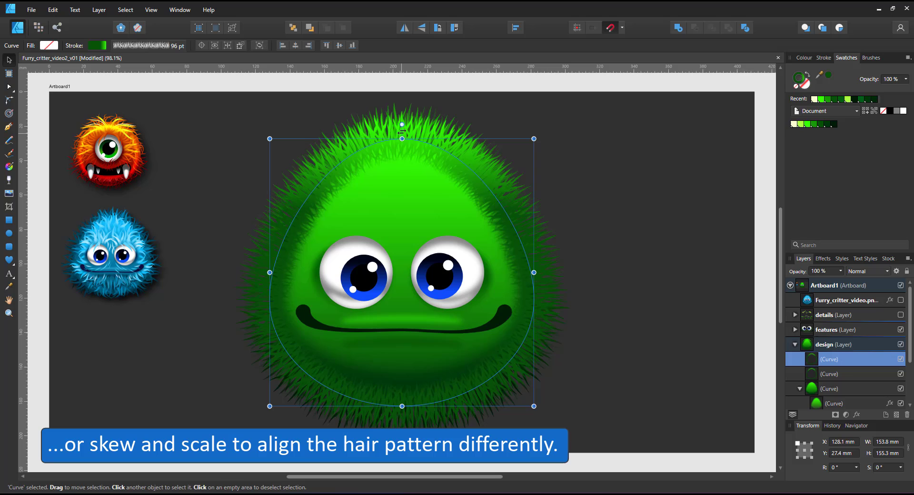
- Scale the duplicated fur curve inward from all four sides to about 147.1 × 149.2 mm
left_click_drag(402, 135, 403, 144)
left_click_drag(401, 403, 401, 398)
left_click_drag(269, 273, 274, 273)
left_click_drag(534, 273, 527, 274)
- Lower the upper end of the duplicated curve's stroke gradient to the curve's top and recolour its lower stop a darker green
left_click(8, 153)
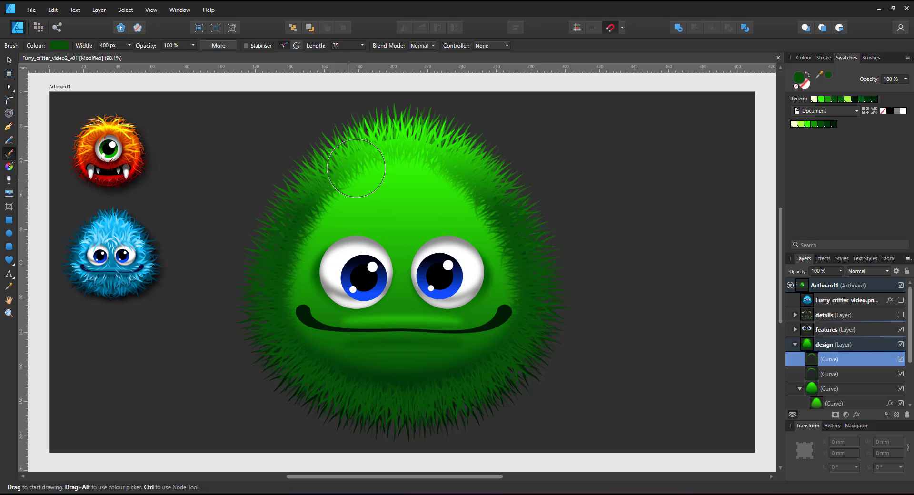
left_click(9, 166)
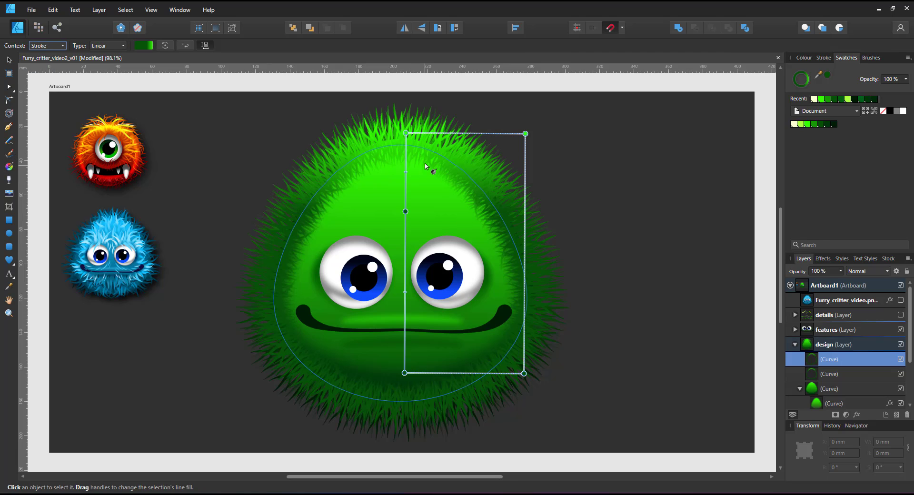
left_click_drag(405, 135, 402, 140)
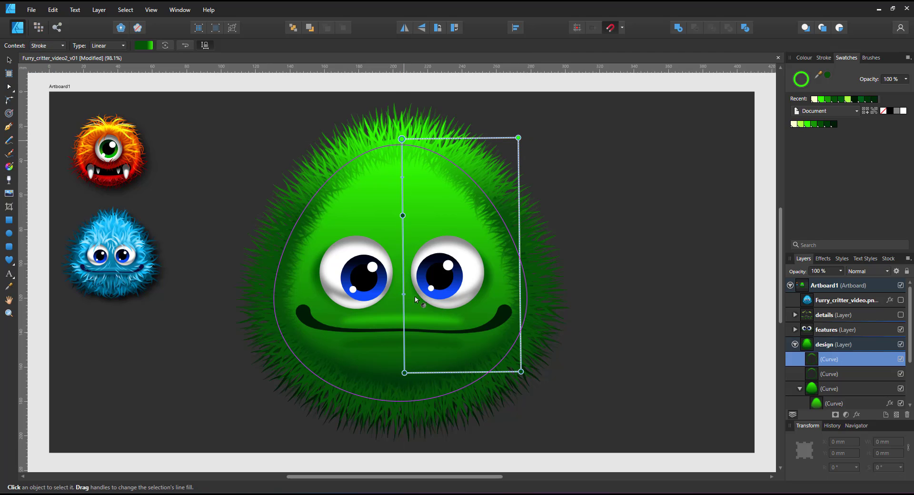
left_click(405, 372)
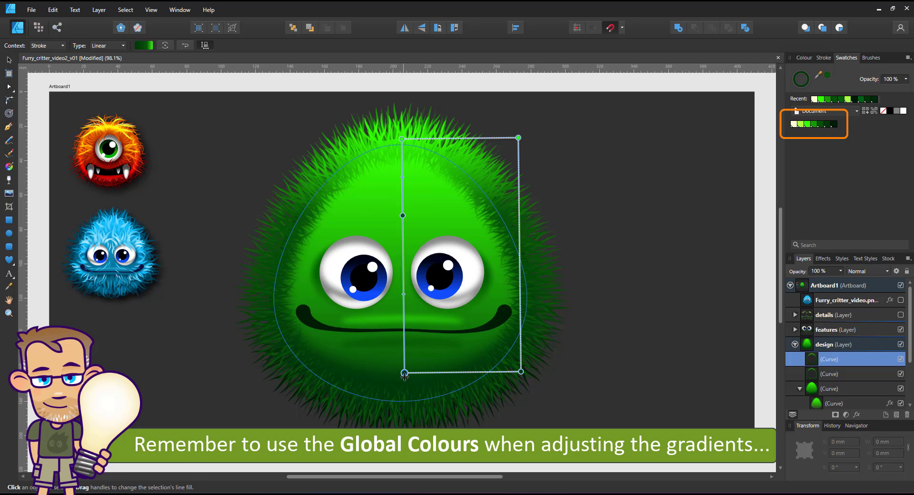
- Reduce the fur curve's height to 143.1 mm from below, then duplicate it and scale the copy about its centre to 125.4 × 121.9 mm
left_click(7, 61)
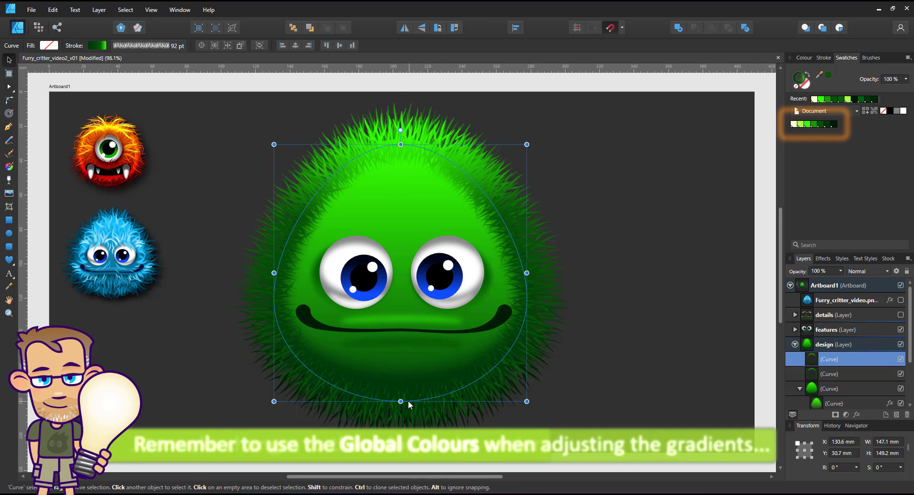
left_click_drag(400, 394, 400, 393)
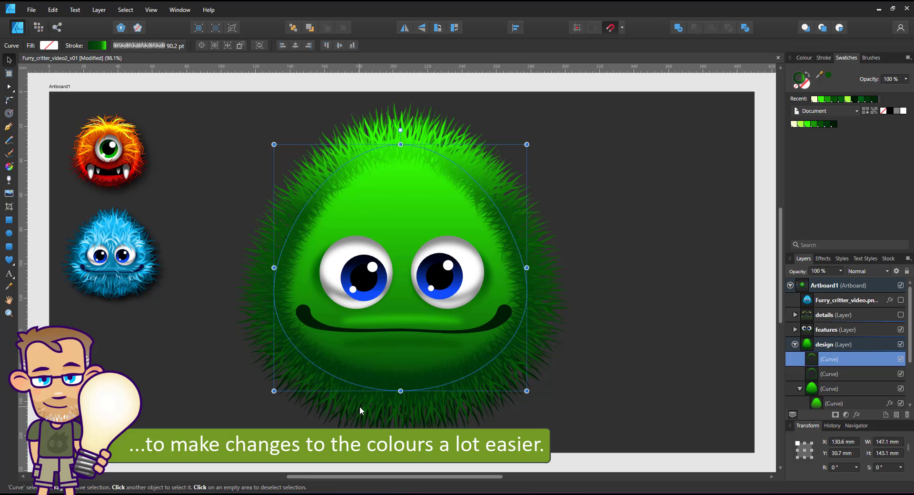
key("ctrl+j")
mouse_move(527, 145)
left_mouse_down()
mouse_move(501, 170)
mouse_move(518, 154)
mouse_move(508, 163)
left_mouse_up()
- Break the new smaller fur curve at its upper-left node to shift where the hair pattern starts
left_click(8, 87)
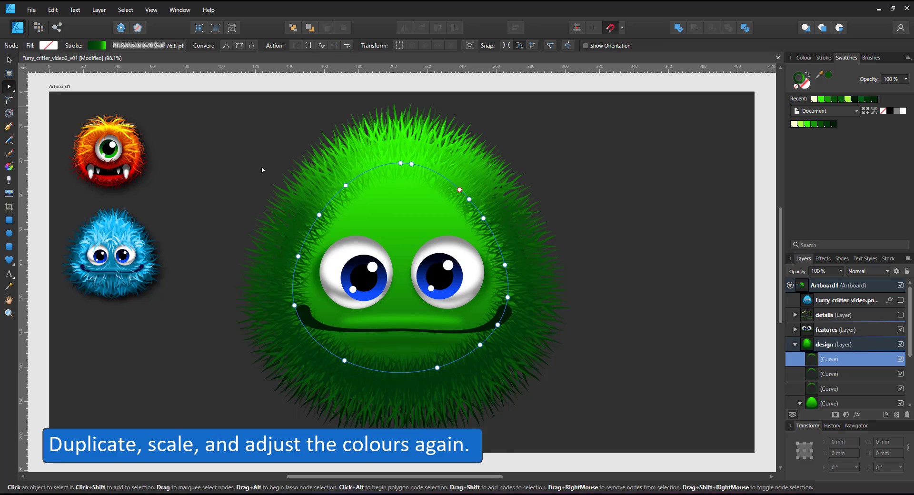
left_click(426, 162)
left_click(520, 281)
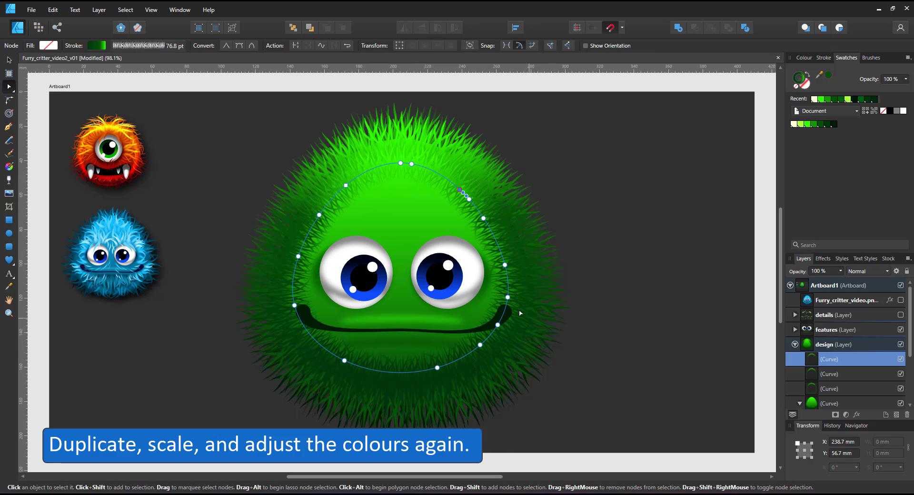
left_click(345, 185)
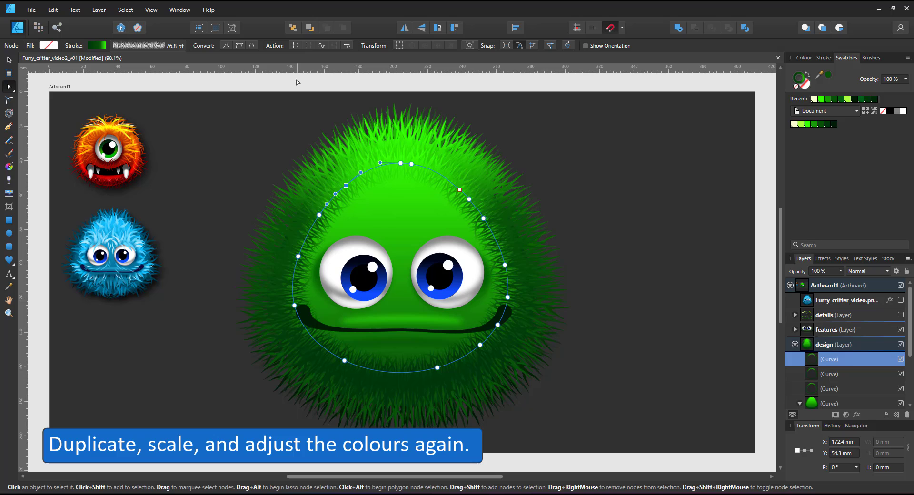
key("ctrl+j")
key("v")
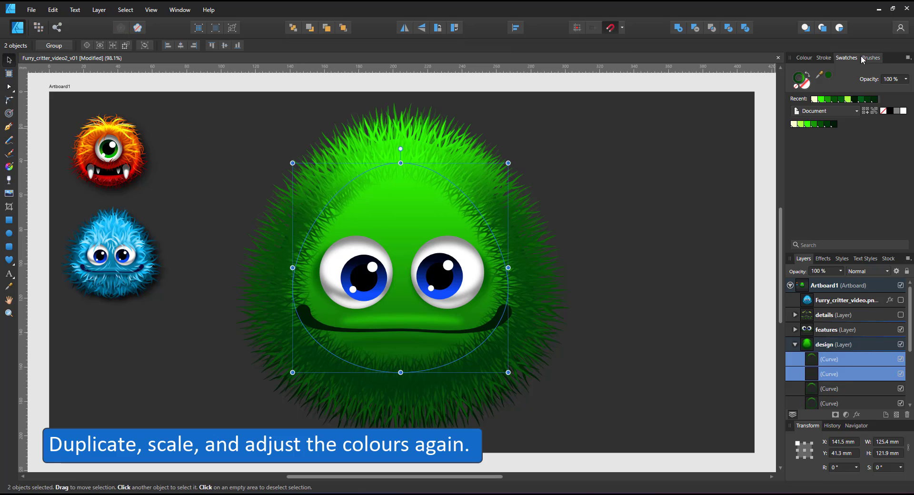
- Set the stroke width of both selected curve pieces to 96 pt, keeping Scale with object turned on
left_click(824, 58)
left_click(891, 87)
type("96")
key("Return")
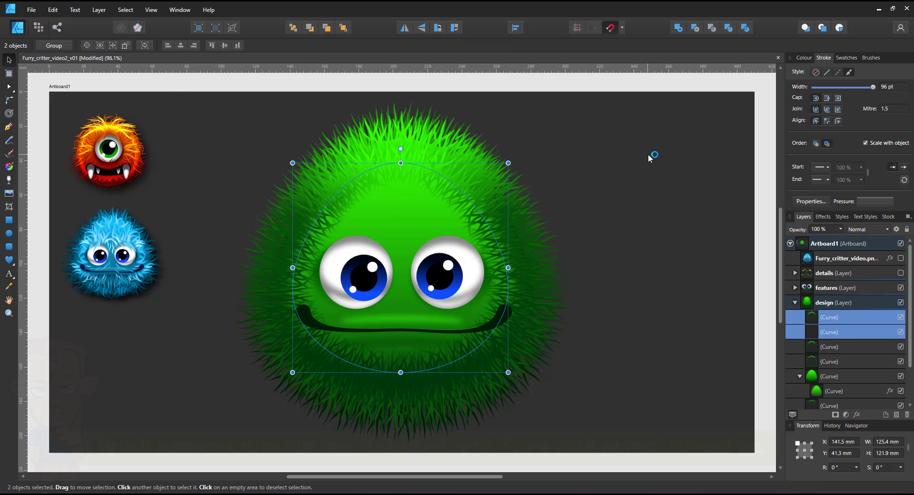
left_click(866, 143)
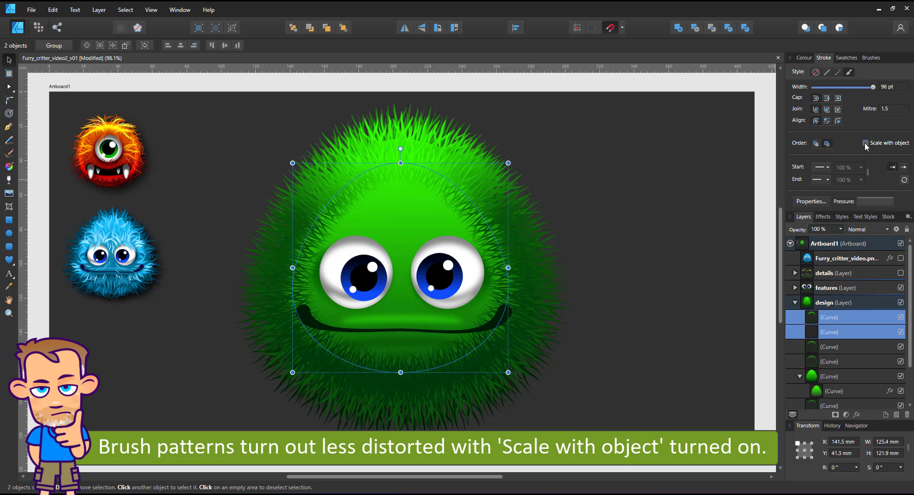
left_click(865, 143)
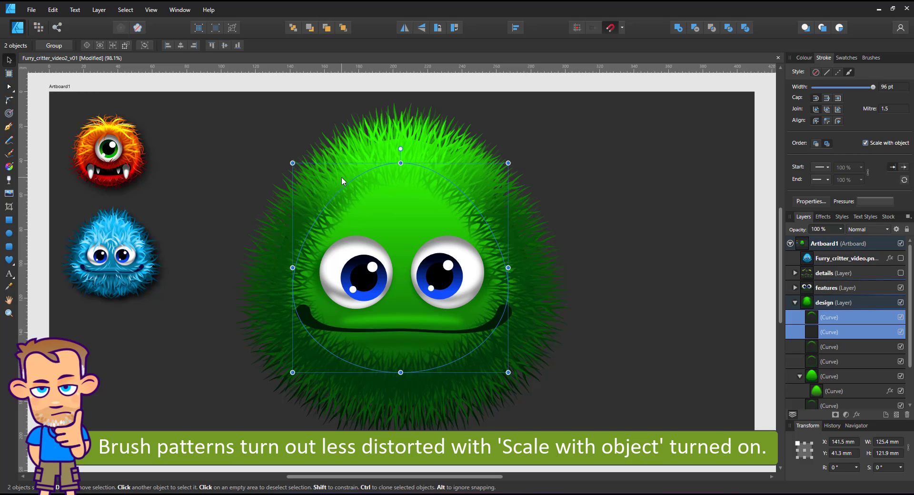
- Delete the leftover curve piece directly beneath the smaller fur curve in the design layer
key("g")
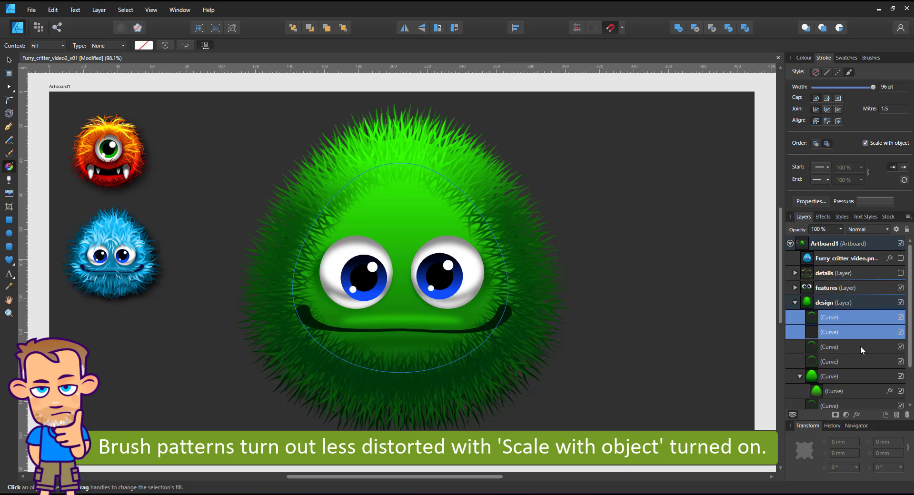
left_click(843, 330)
left_click(825, 305)
left_click(827, 320)
left_click(826, 336)
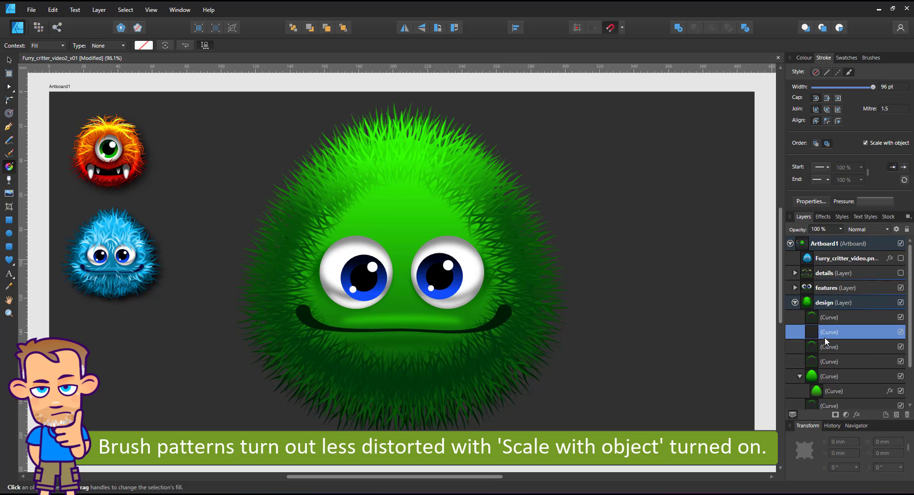
key("Delete")
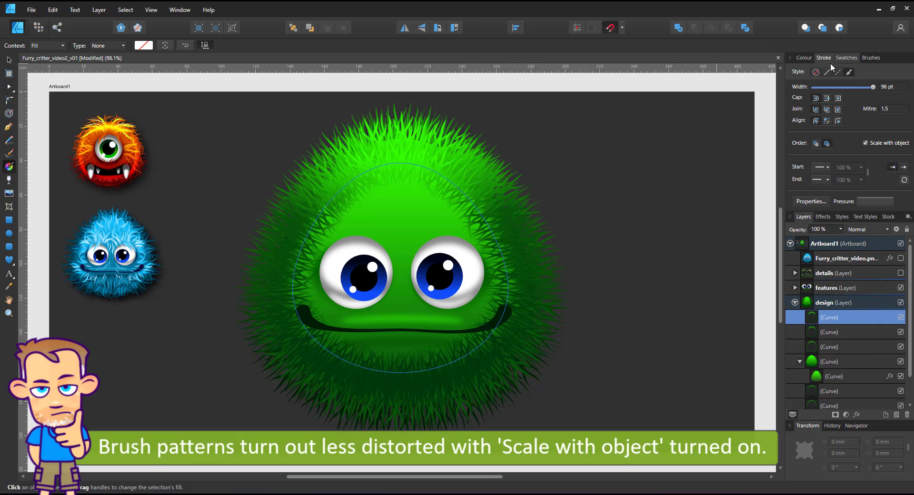
- Recolour the top stop of the smaller fur curve's stroke gradient light yellow-green and its middle stop bright green
left_click(43, 47)
left_click(43, 69)
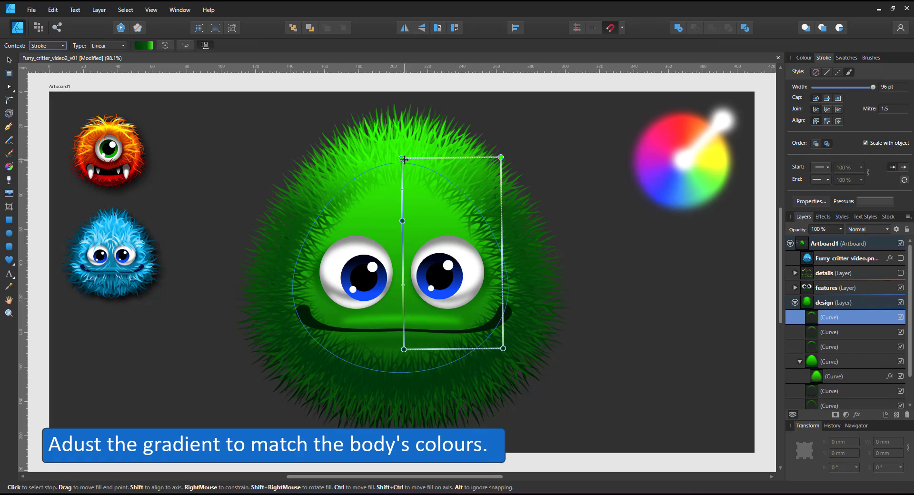
left_click(848, 57)
left_click(804, 125)
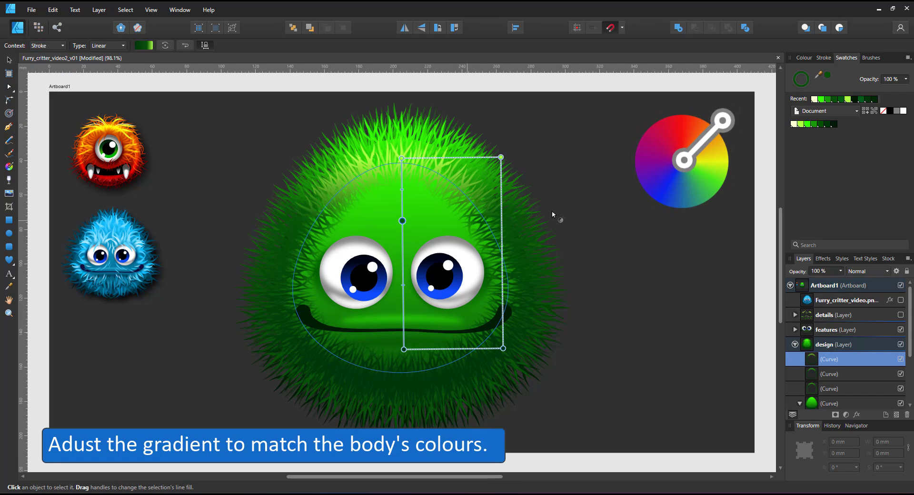
left_click(803, 125)
- Add a green stop near mouth level to the stroke gradient, recolour the lower stop and extend that end to just below the curve
left_click(404, 350)
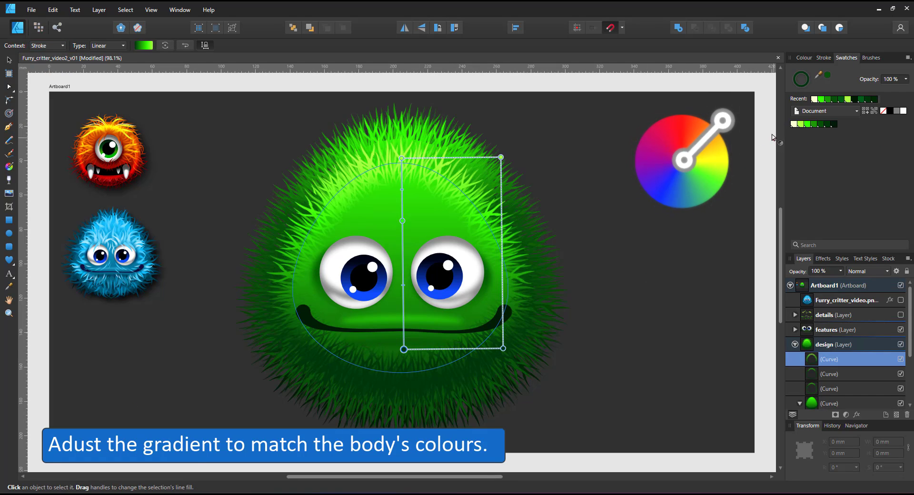
left_click(814, 124)
left_click(403, 311)
left_click(405, 350)
left_click(814, 124)
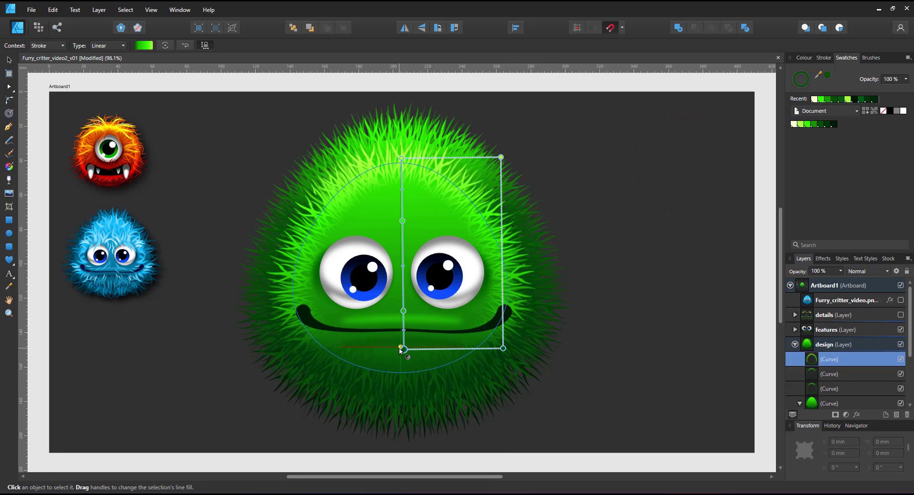
left_click_drag(404, 350, 401, 377)
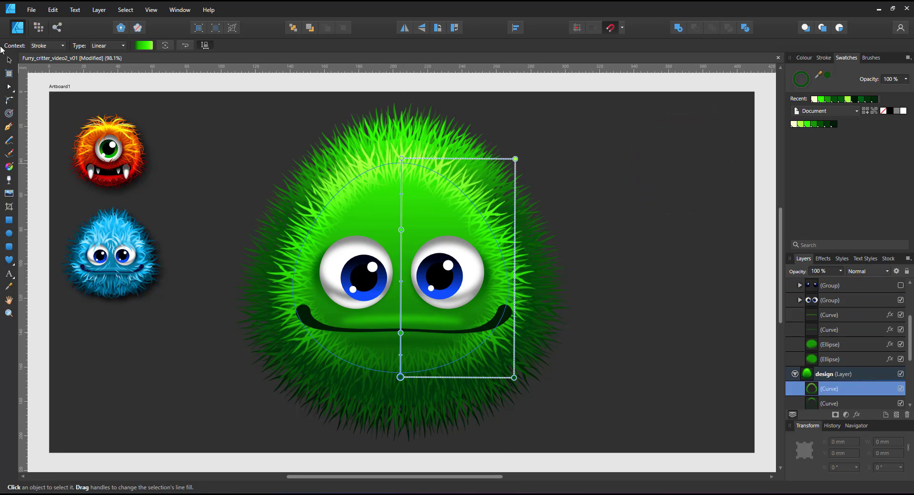
- Scale the light green fur curve about its centre to 119.5 × 116.2 mm and break it at a node on its upper left
left_click(9, 60)
left_click_drag(509, 164, 504, 172)
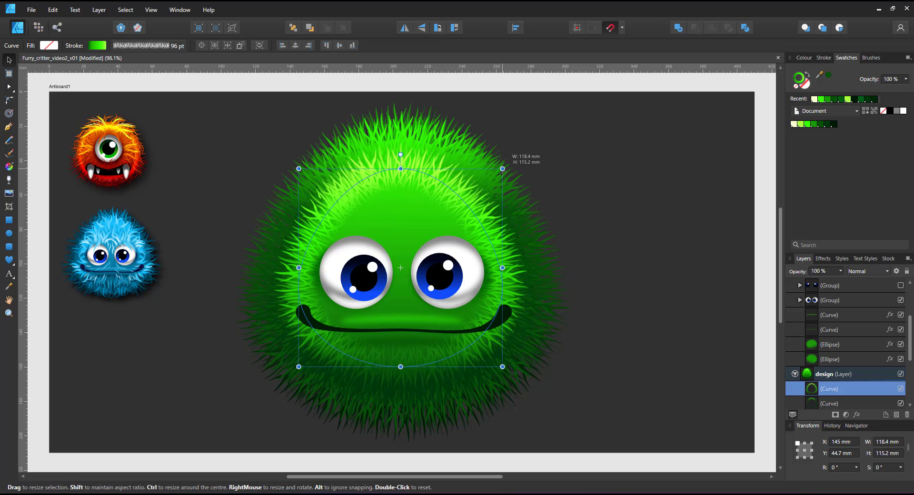
key("a")
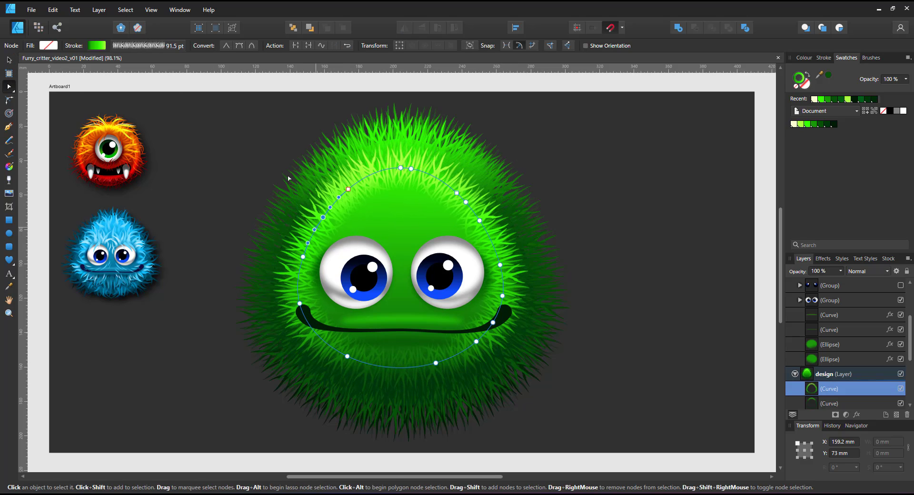
left_click(302, 48)
left_click(295, 46)
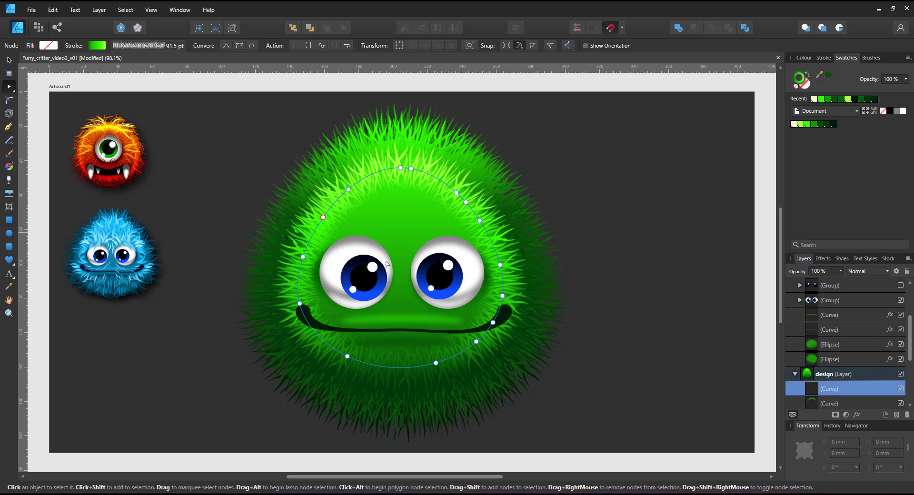
- Duplicate the light green fur curve at 95.3 × 92.7 mm about the same centre and set the copy's stroke width to 96 pt
left_click(824, 58)
key("v")
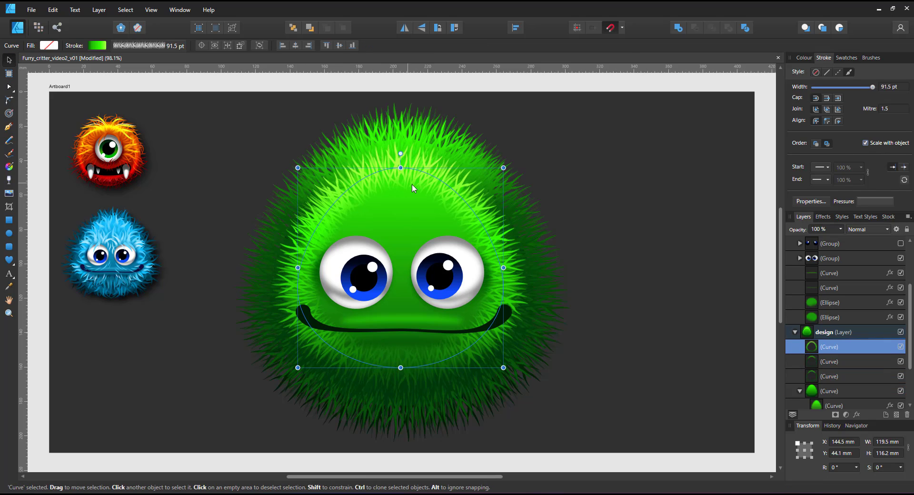
left_click_drag(503, 167, 483, 188)
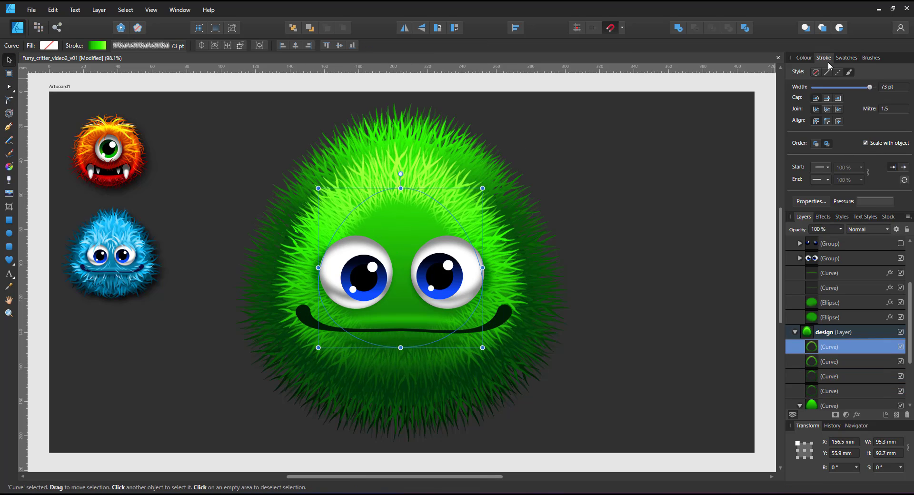
left_click_drag(895, 87, 761, 133)
type("96")
key("Return")
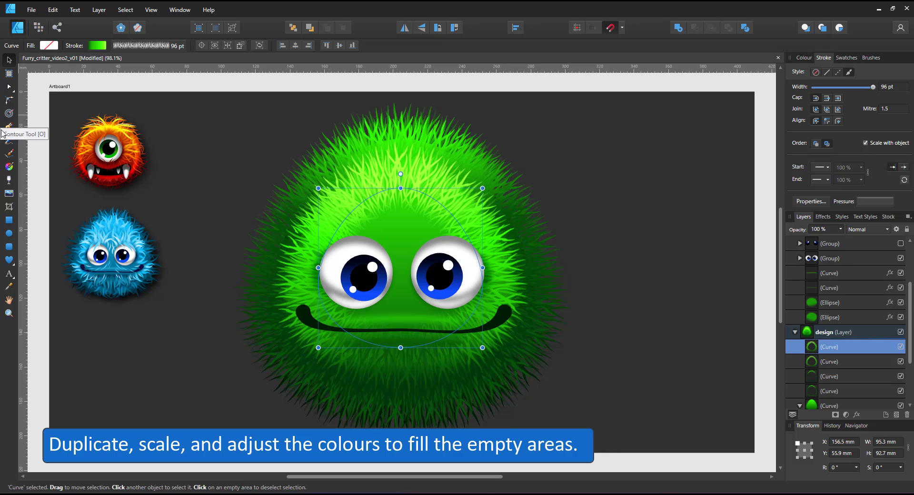
- Recolour the copied fur curve's stroke gradient with a cream top, a light yellow-green stop below it and an added bright green stop, repositioning the stops
key("g")
left_click(804, 57)
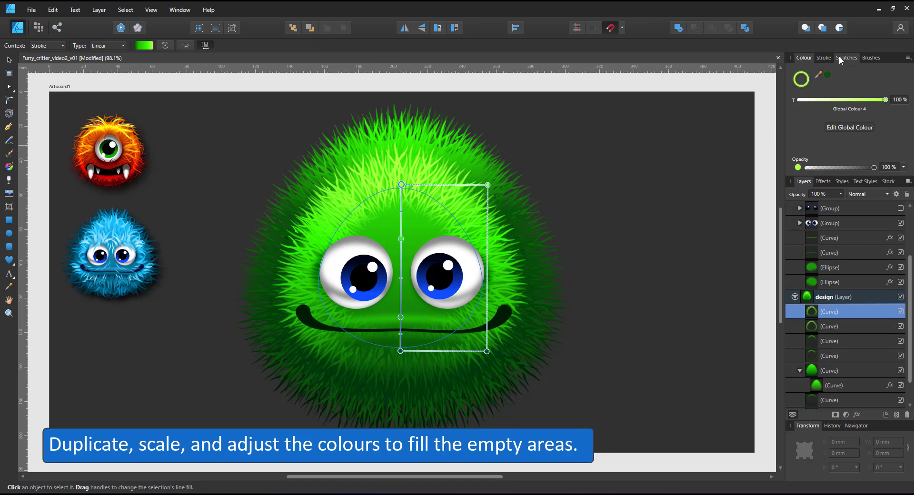
left_click(845, 57)
left_click_drag(401, 238, 402, 244)
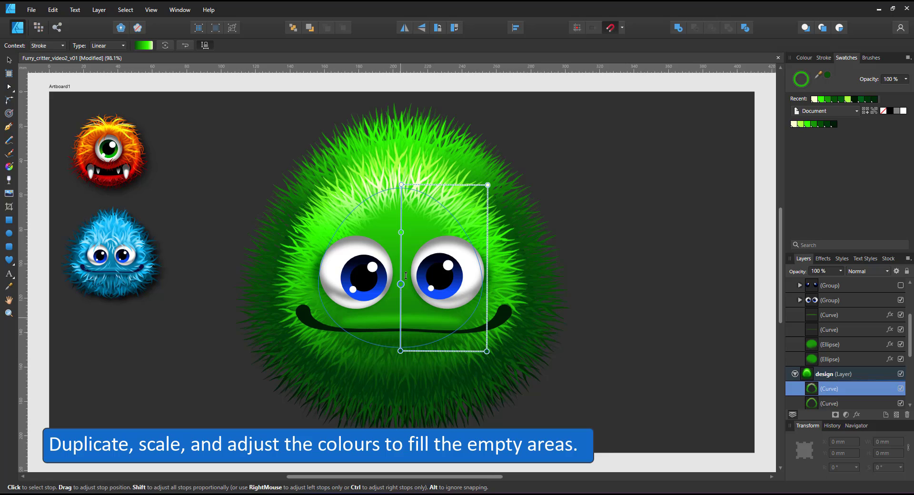
left_click_drag(401, 284, 400, 273)
left_click(401, 248)
left_click(806, 125)
left_click_drag(401, 232, 401, 215)
left_click(800, 124)
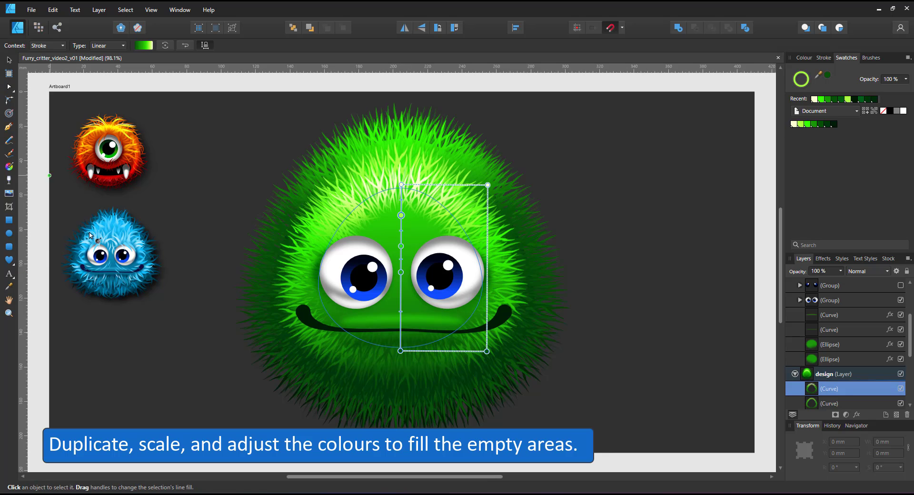
- Reduce the height of the cream-tipped fur curve to 85.4 mm, keeping its width
key("v")
mouse_move(401, 347)
left_mouse_down()
mouse_move(424, 336)
mouse_move(400, 342)
left_mouse_up()
key("a")
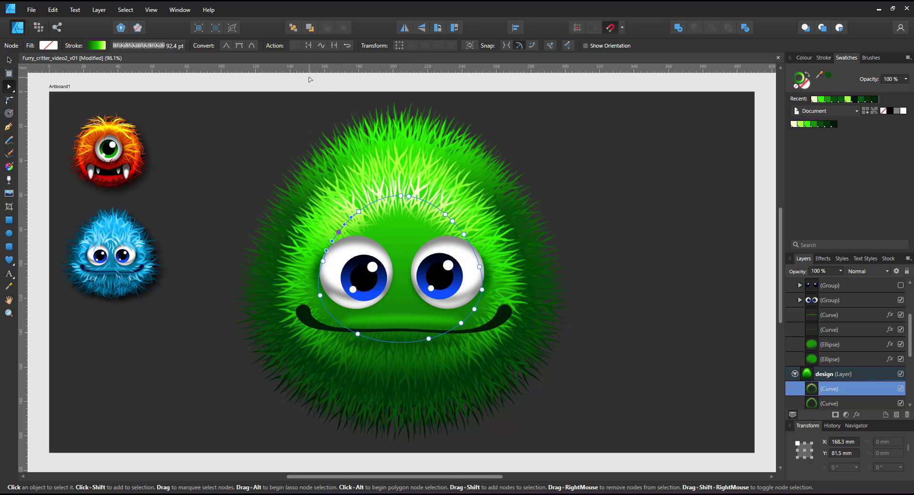
key("v")
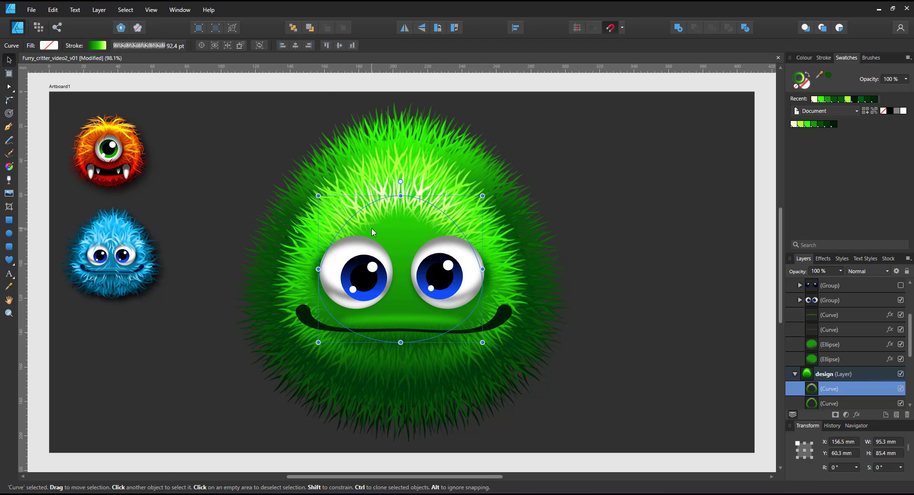
- Duplicate the cream-tipped fur curve around the left eye at 58.6 × 52.4 mm and set the copy's stroke width to 96 pt
left_click_drag(482, 196, 450, 228)
left_click_drag(410, 234, 363, 235)
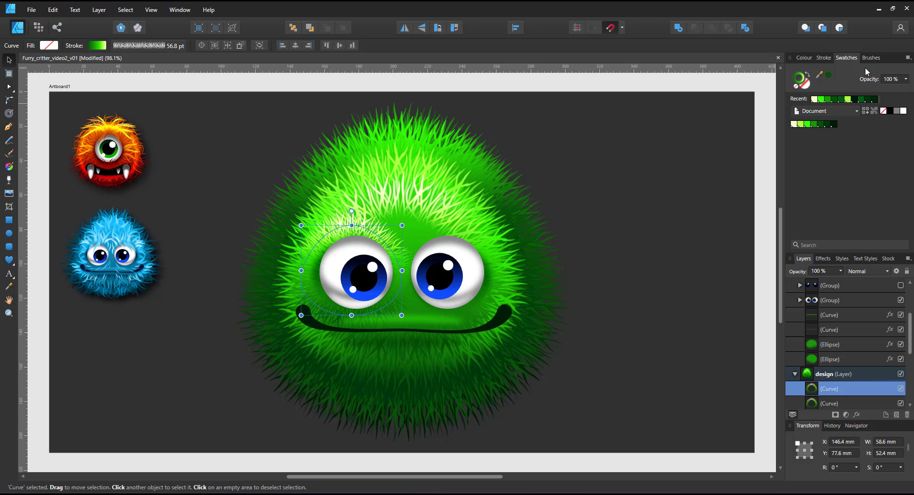
left_click(824, 57)
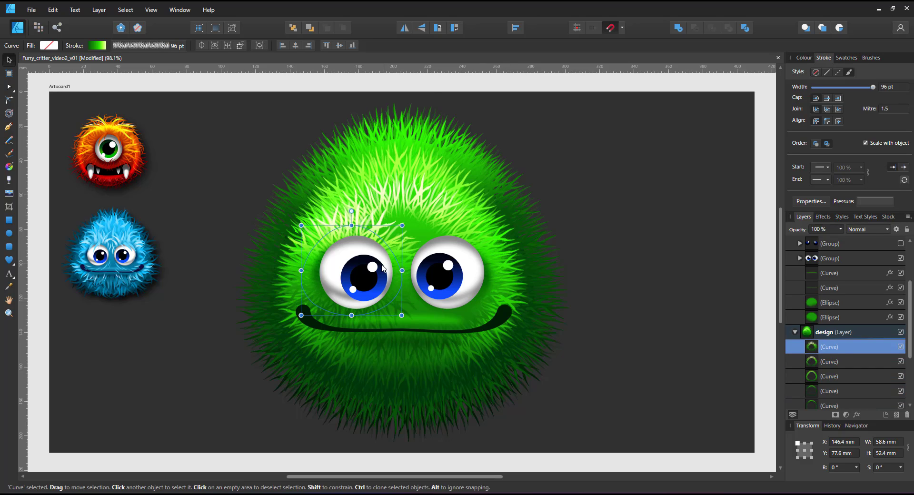
- Recolour the bottom stop of the left-eye fur curve's stroke gradient dark green
left_click(9, 167)
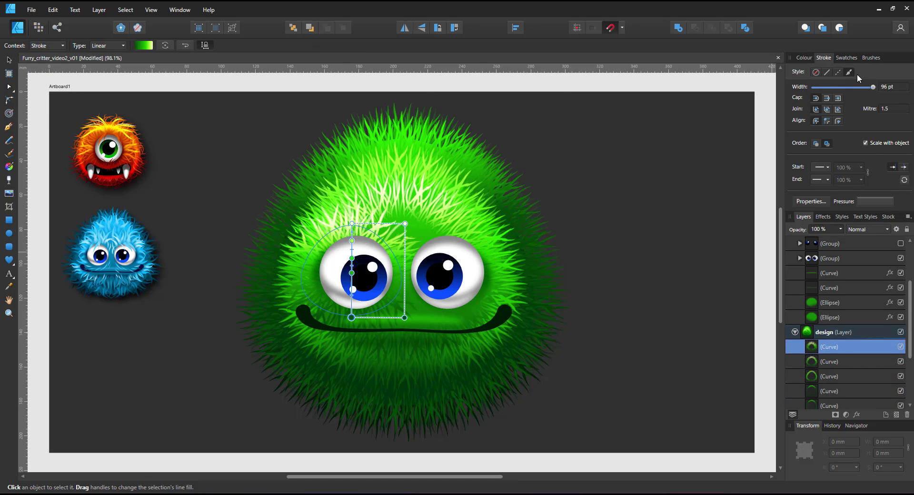
left_click(846, 57)
left_click(828, 124)
- Close the open fur curve around the left eye and pull its inner and lower nodes closer to the eye
left_click(9, 86)
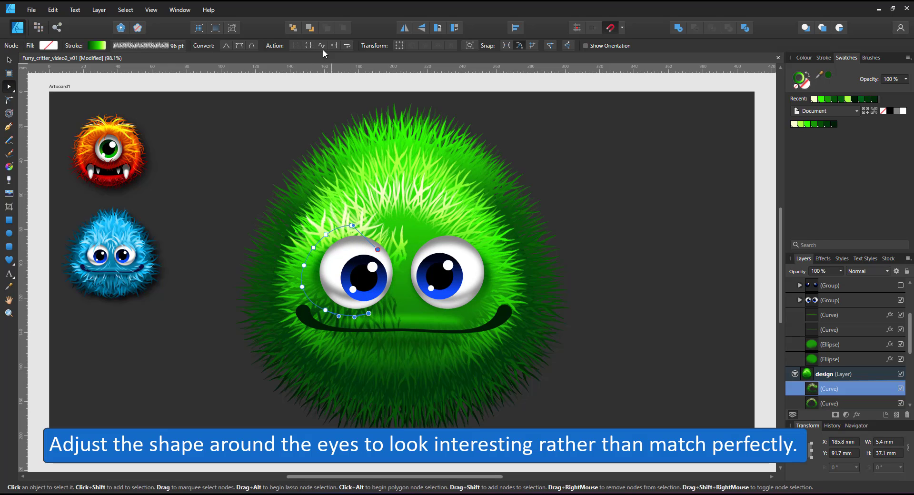
left_click(309, 45)
mouse_move(377, 249)
left_mouse_down()
mouse_move(400, 255)
mouse_move(390, 250)
left_mouse_up()
left_click_drag(368, 314, 331, 304)
left_click_drag(303, 226, 335, 257)
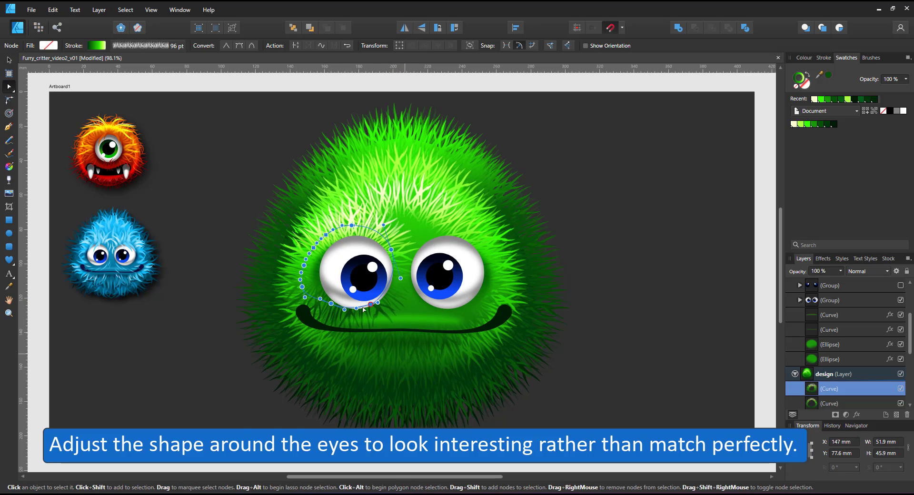
- Delete the surplus nodes along the left-eye fur curve's lower and outer edges and reshape the remaining ones to hug the eye
left_click(241, 47)
left_click(370, 305)
key("Delete")
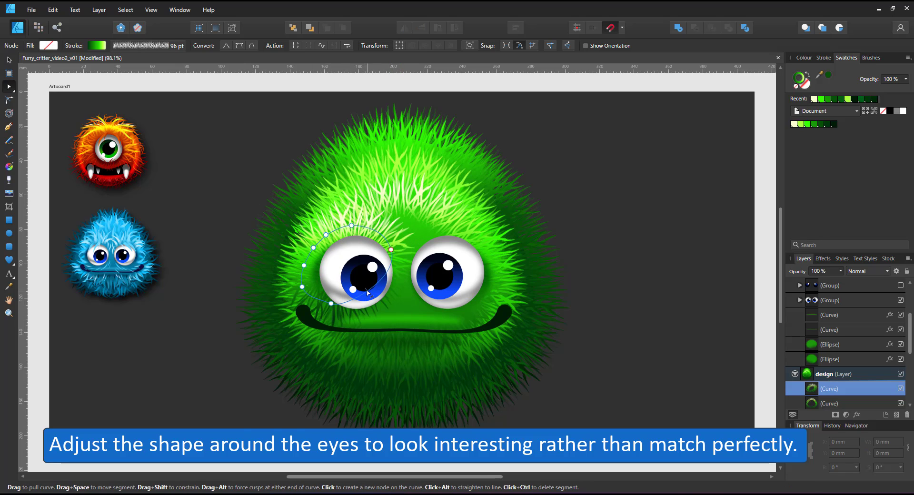
left_click_drag(366, 295, 368, 297)
key("Delete")
left_click_drag(278, 214, 309, 256)
left_click(333, 267)
left_click_drag(331, 303, 335, 294)
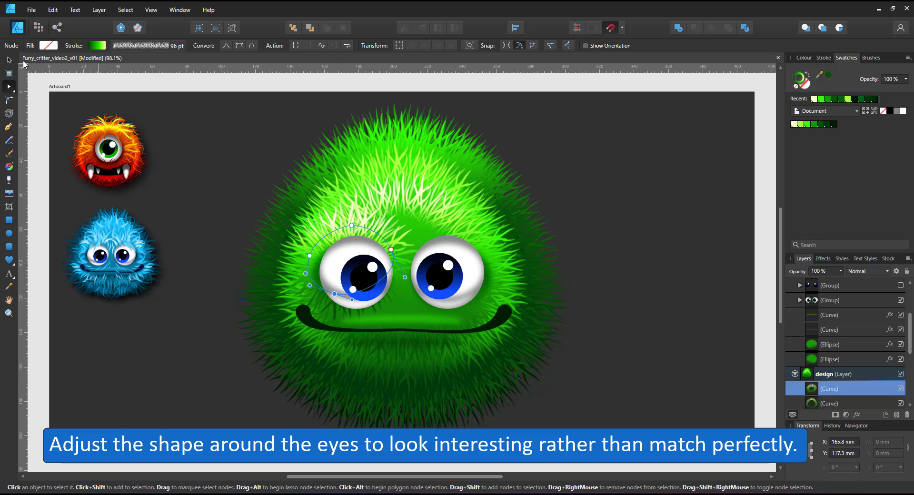
- Duplicate the left-eye fur curve, give the copy a dark green stroke, place it one level behind, nudge it down and set 50% opacity
left_click(8, 61)
key("ctrl+j")
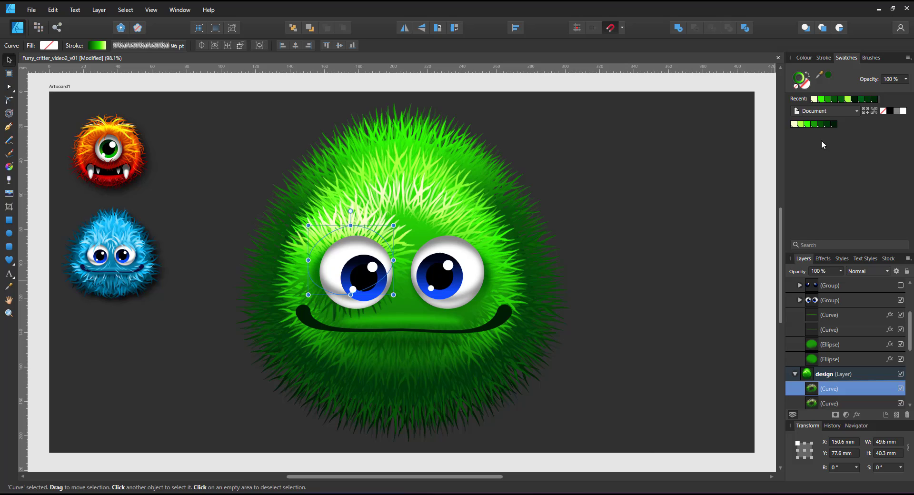
left_click(828, 124)
key("ctrl+bracketleft")
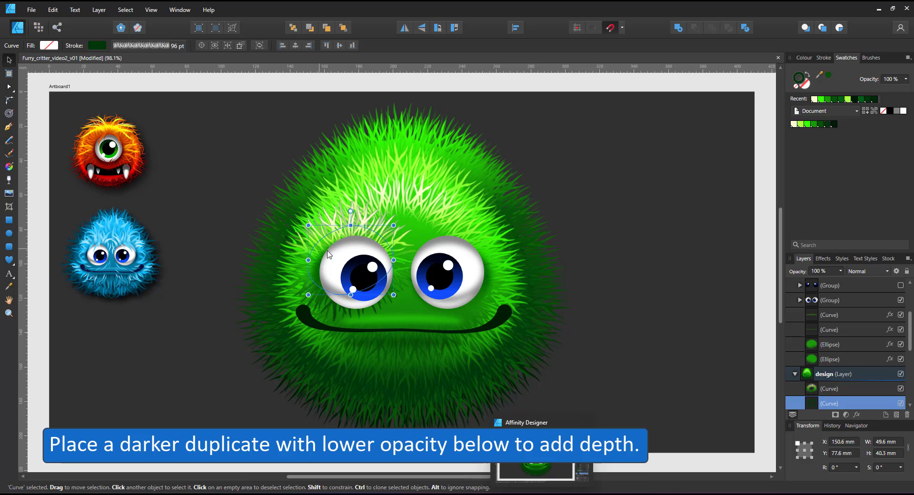
left_click_drag(349, 282, 347, 289)
key("5")
- Duplicate both the bright and the dark left-eye fur curves over the right eye, leaving nothing selected
left_click(852, 389, "shift")
left_click_drag(364, 244, 469, 246)
key("ctrl+d")
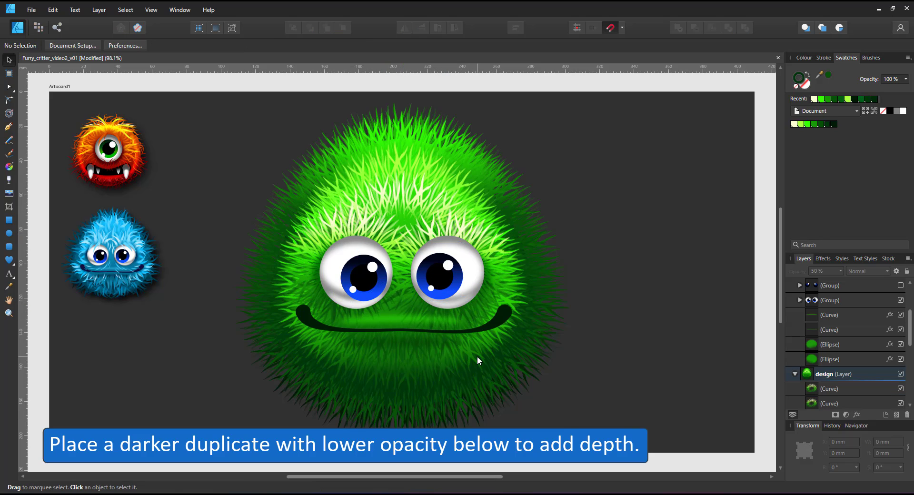
- Collapse the features layer and make the details layer visible
scroll(829, 293, "up", 3)
left_click(796, 330)
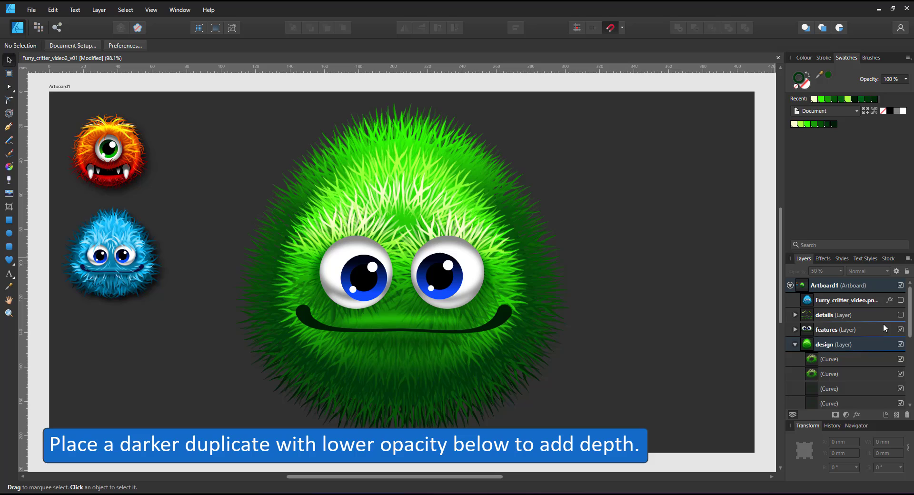
left_click(901, 315)
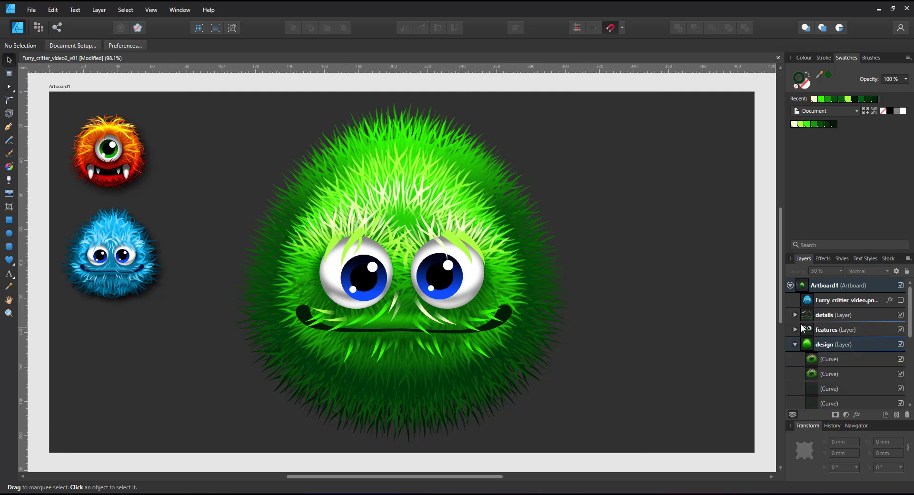
- Set the stroke width of all the hair curves in the details layer to 6 pt
left_click(852, 369)
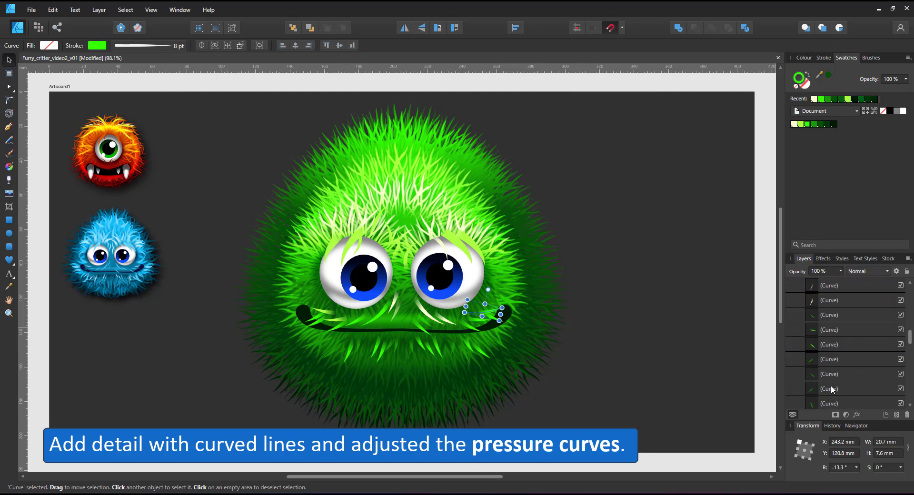
scroll(832, 389, "down", 5)
left_click(838, 315, "shift")
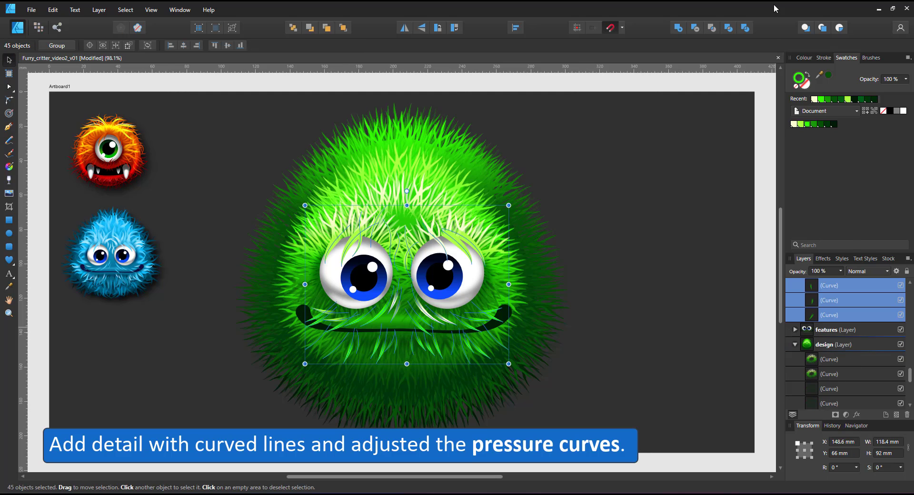
left_click(824, 58)
type("6")
key("Return")
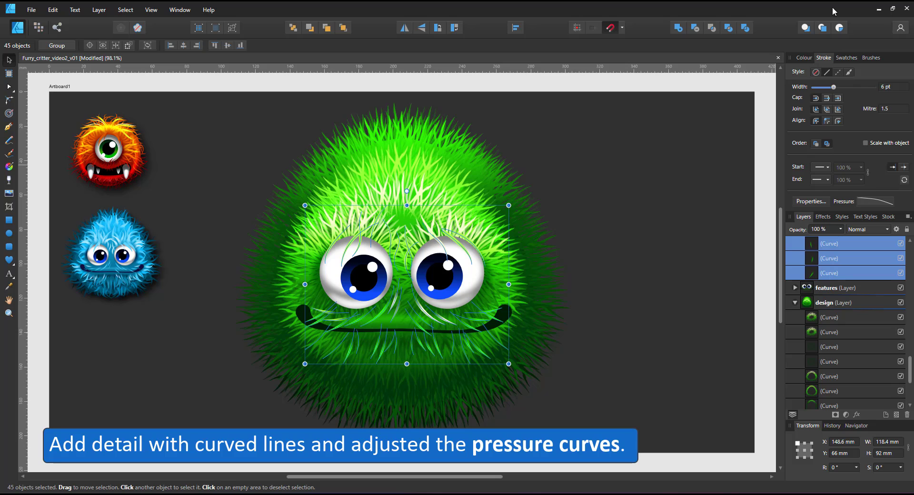
left_click(578, 170)
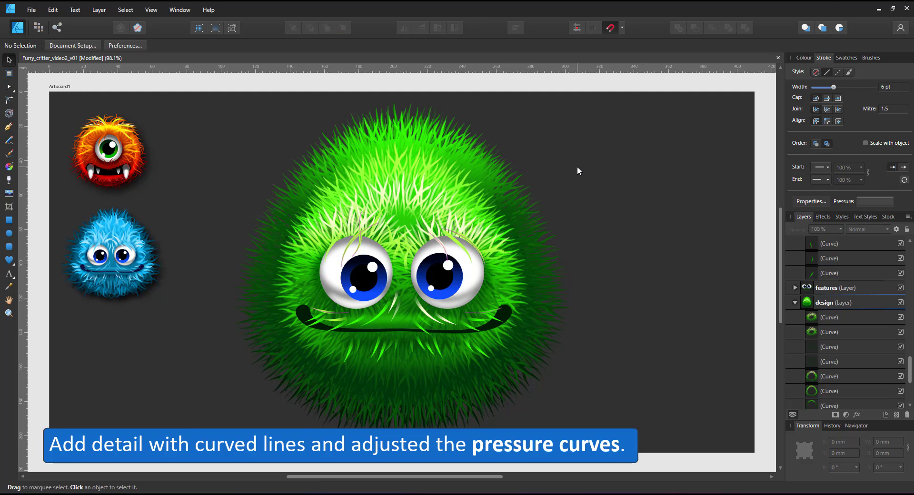
- Copy the light green hair above the right eye to the top of the head and place further rotated copies across the forehead
left_click(454, 234)
mouse_move(456, 237)
left_mouse_down()
mouse_move(413, 141)
mouse_move(415, 179)
mouse_move(390, 155)
left_mouse_up()
left_click_drag(394, 147, 402, 146)
left_click_drag(405, 114, 421, 123)
left_click_drag(401, 144, 419, 144)
left_click_drag(416, 145, 361, 146)
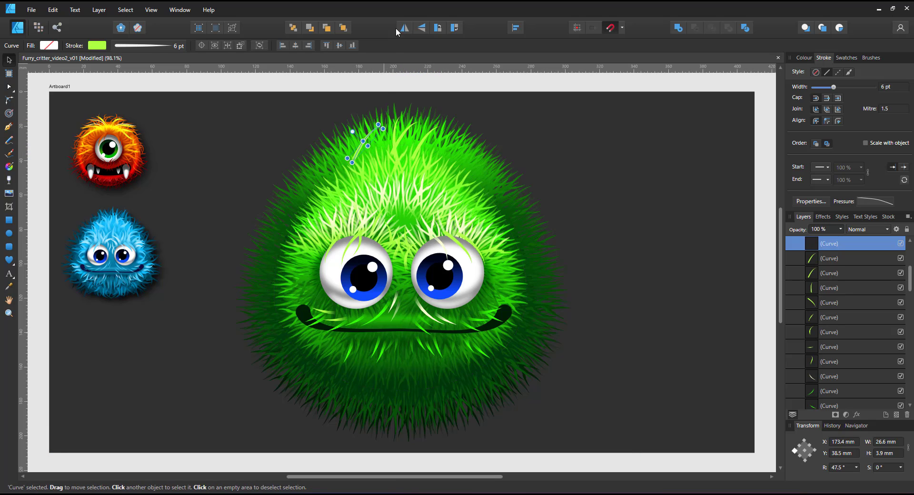
- Duplicate the light green forehead hair, flip the copy horizontally and place mirrored hairs on the right side of the head
key("ctrl+j")
left_click(405, 28)
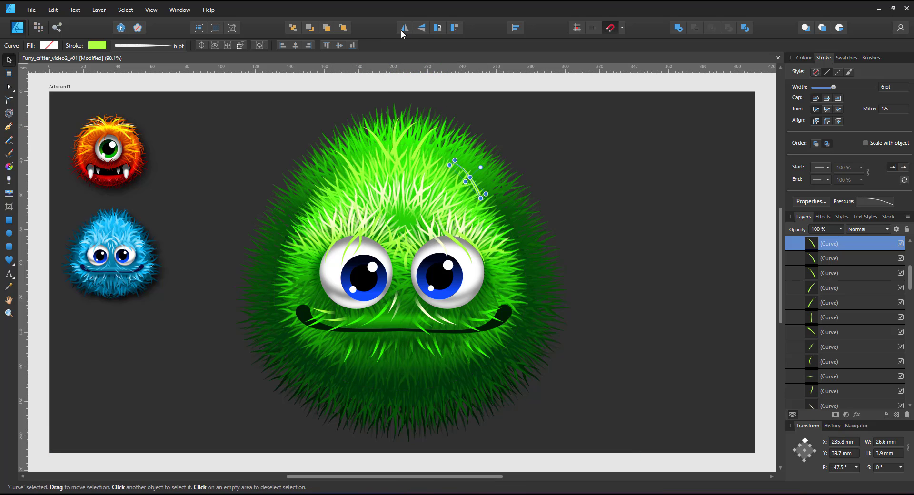
left_click(558, 348)
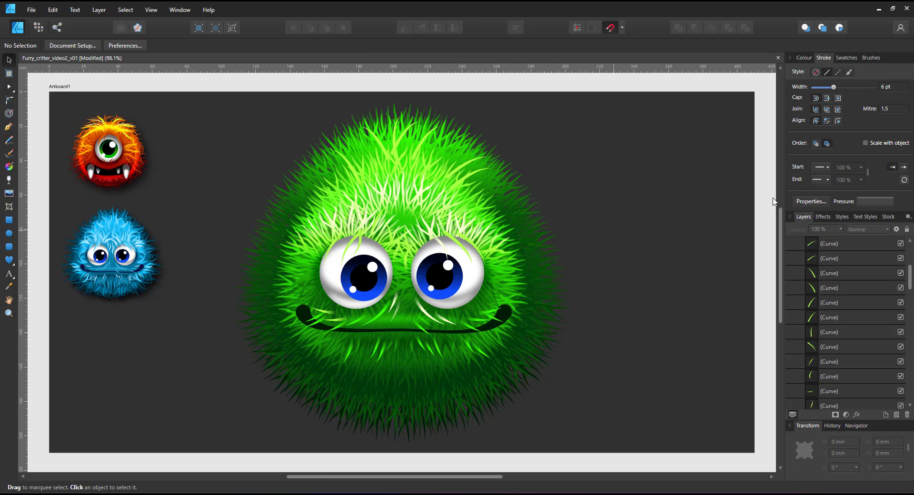
- Change the light yellow-green global colour to light purple with hue 272 and the bright green global colour to vivid purple
left_click(846, 58)
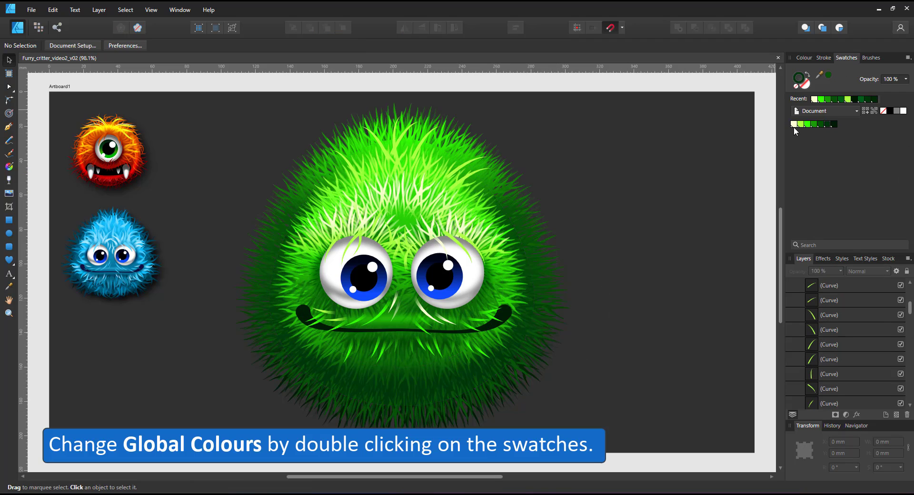
double_click(795, 125)
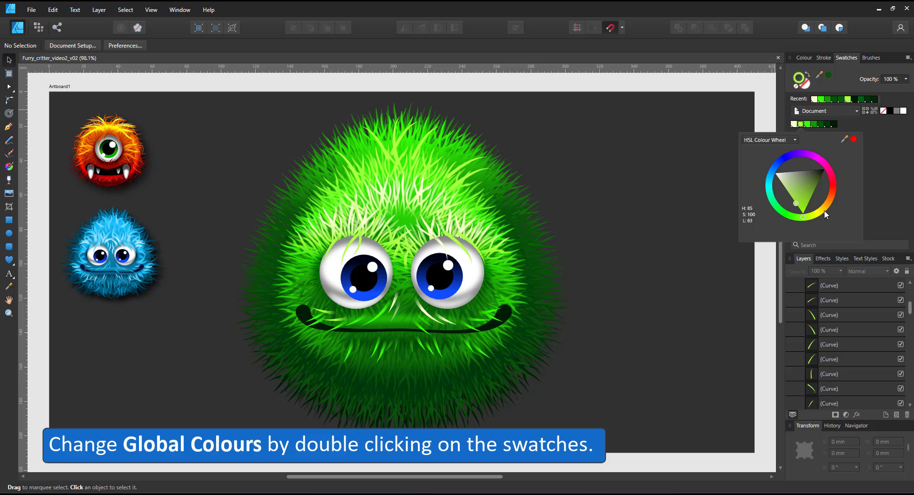
left_click_drag(824, 210, 802, 153)
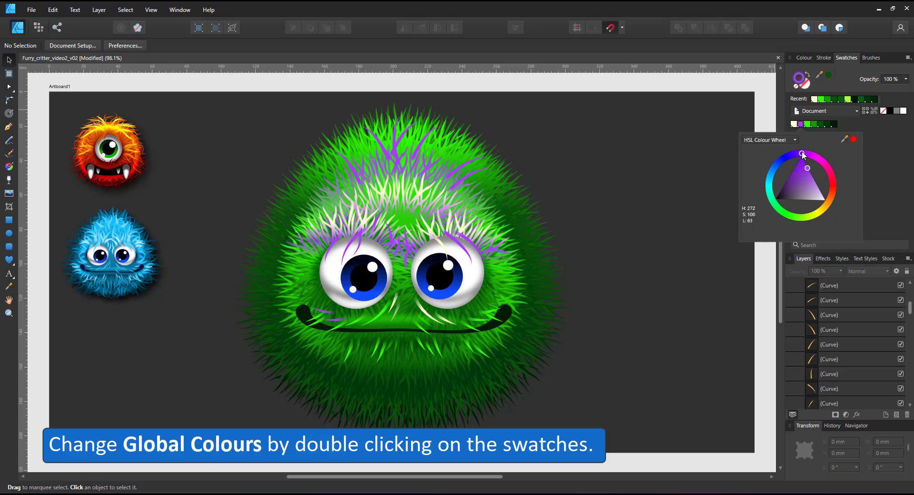
double_click(809, 124)
left_click_drag(790, 212, 805, 154)
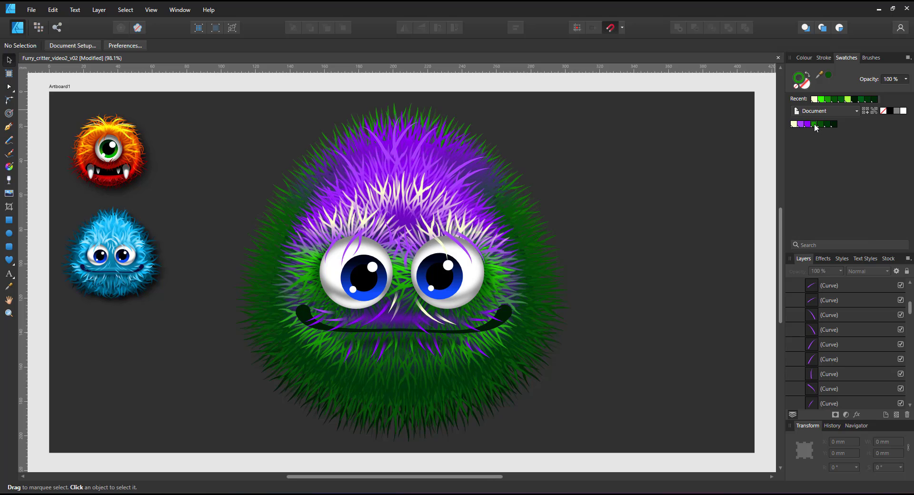
- Shift the four remaining darker green global colours to purple hues, using hue 270 for the medium green
left_click(815, 125)
double_click(816, 125)
left_click(814, 155)
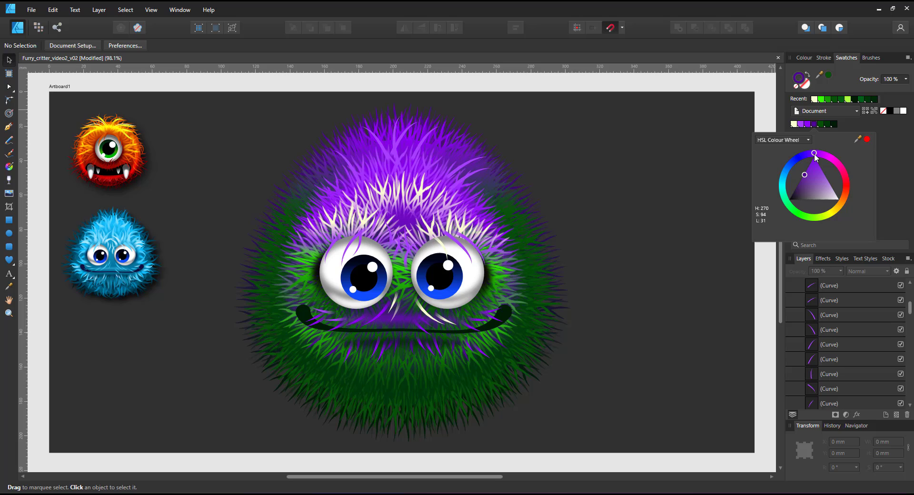
double_click(821, 124)
left_click(818, 154)
double_click(828, 125)
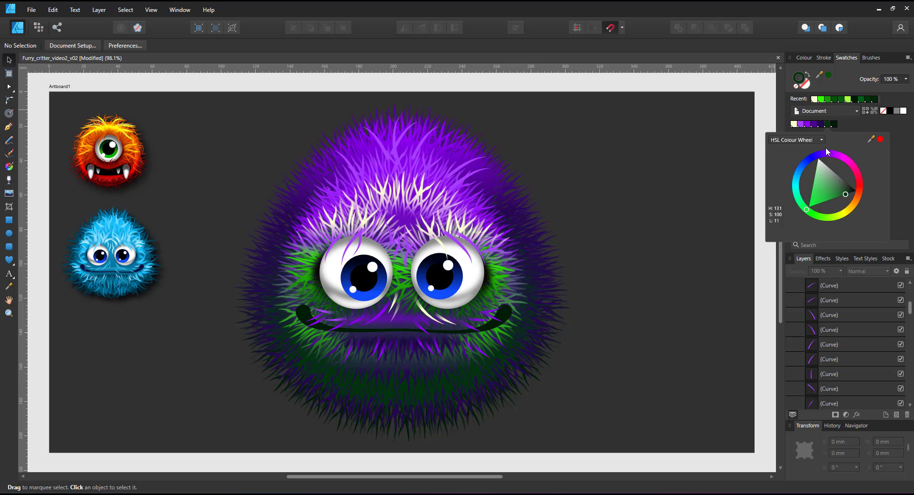
left_click(822, 155)
double_click(834, 124)
left_click(828, 154)
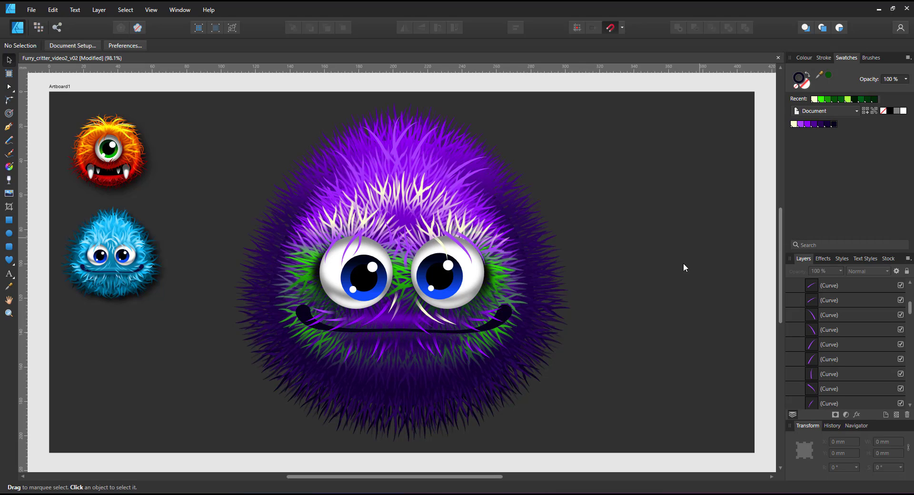
- Recolour the leftover middle stops of the right-eye fur curve's stroke gradient vivid purple and light purple
scroll(847, 318, "up", 5)
scroll(837, 343, "down", 10)
scroll(833, 340, "up", 3)
left_click(832, 332)
left_click(9, 114)
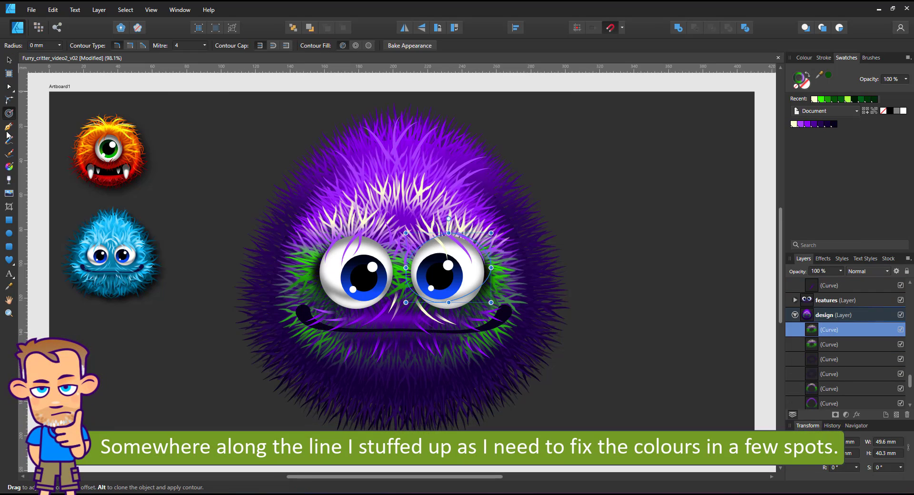
left_click(9, 167)
left_click(48, 46)
left_click(44, 63)
left_click(449, 266)
left_click(808, 125)
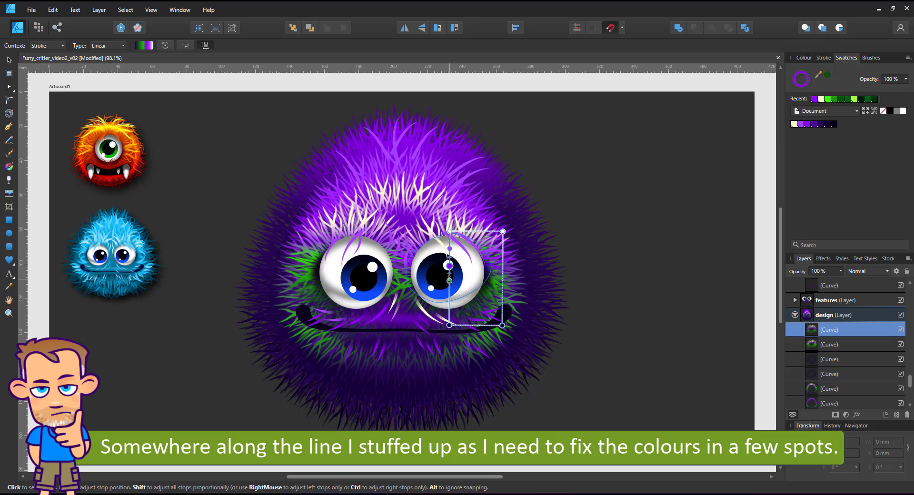
left_click(449, 281)
left_click(800, 125)
- Recolour the leftover green stops in the remaining fur curves' stroke gradients with the purple global colours and deselect the curves
left_click(818, 350)
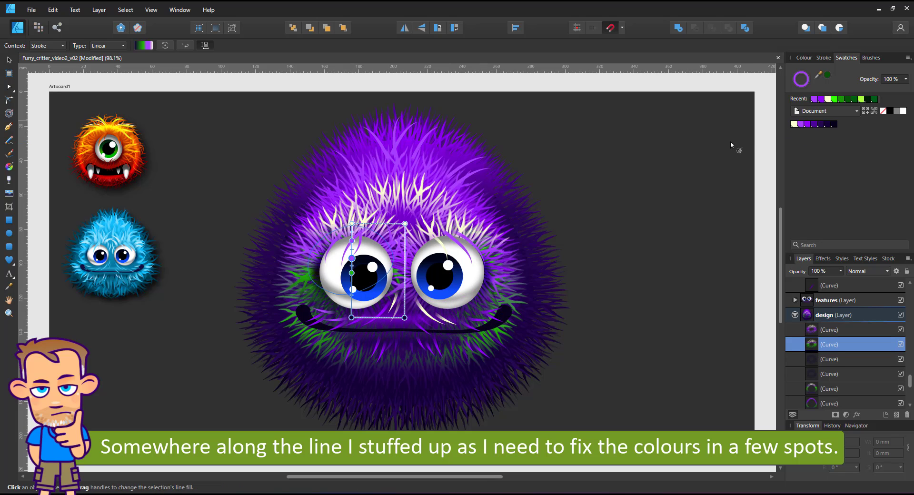
left_click(808, 125)
left_click(401, 248)
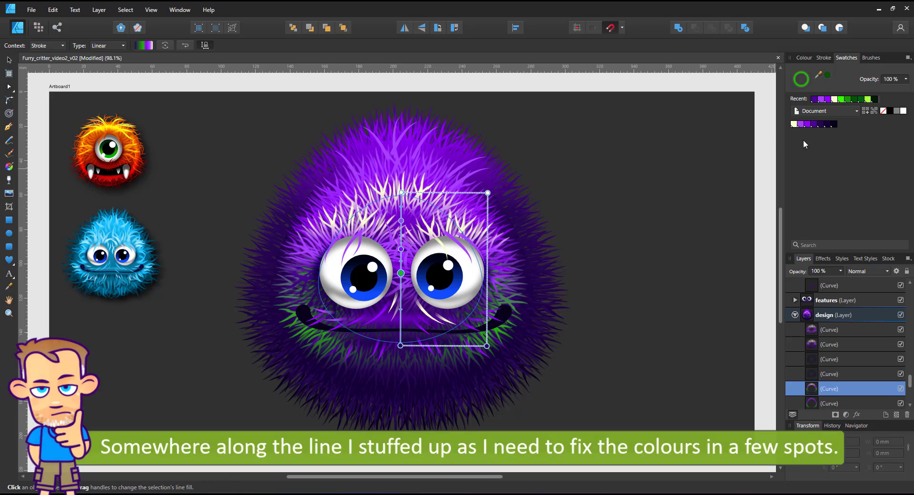
left_click(425, 333)
left_click(401, 330)
left_click(808, 125)
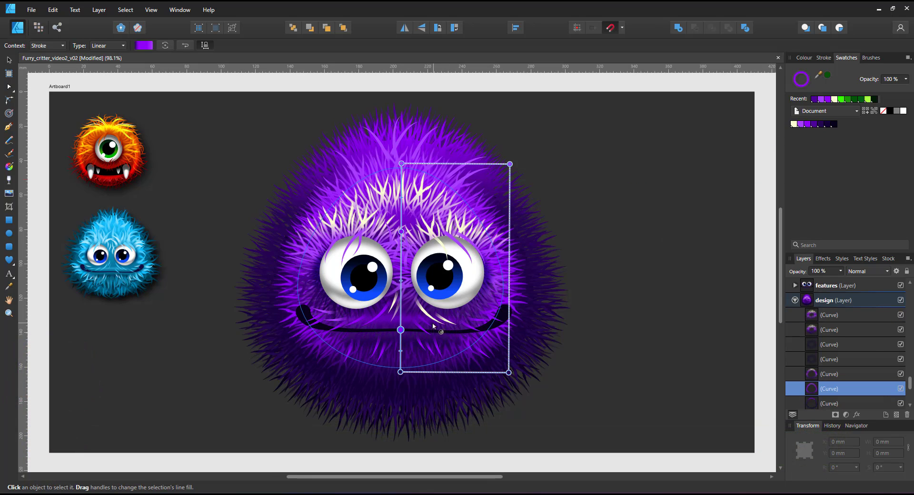
left_click(8, 60)
left_click(619, 217)
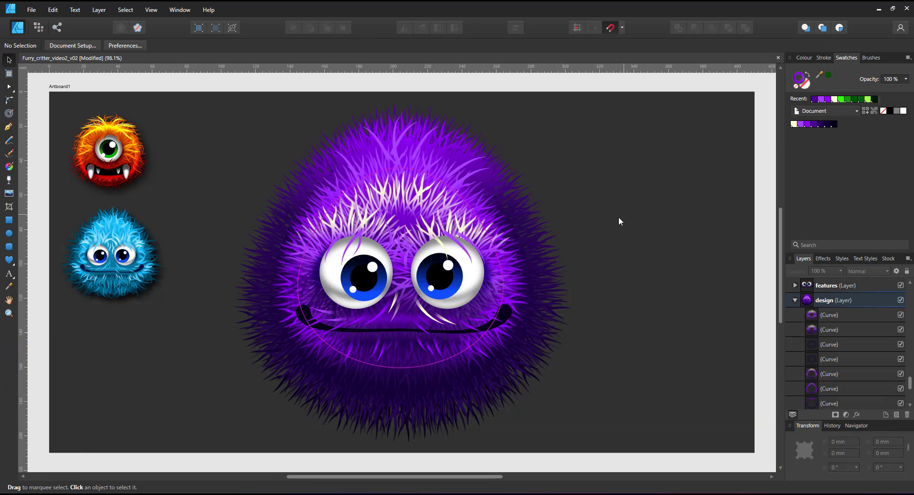
- Change the pale cream global colour used for the lightest fur to a soft light purple
double_click(794, 125)
left_click(804, 154)
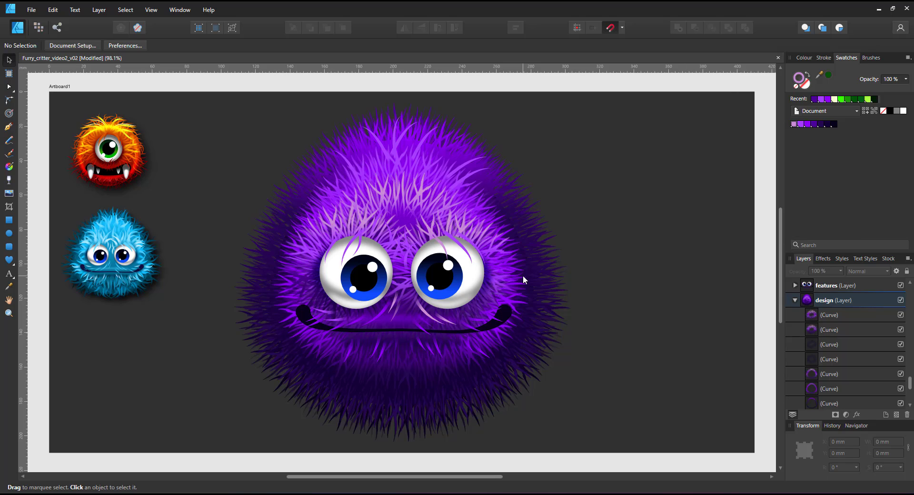
scroll(844, 307, "up", 3)
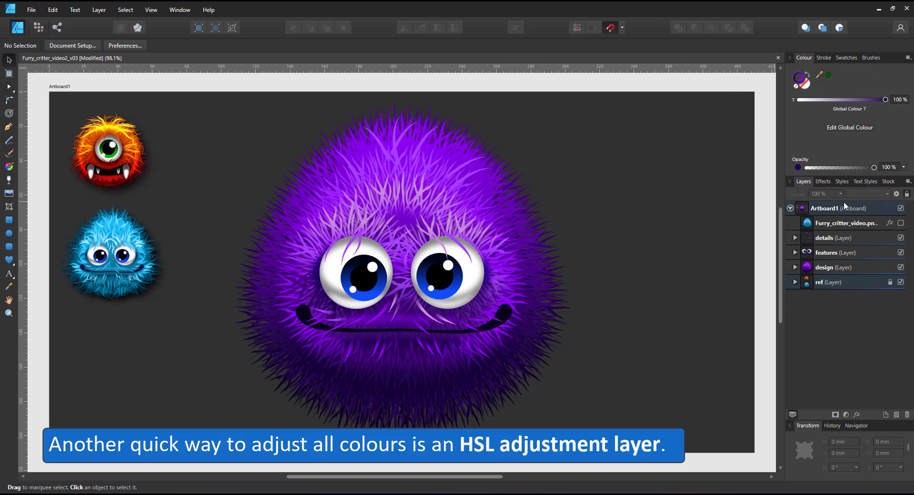
- Create a new layer above the details layer and name it critter
left_click(839, 238)
left_click(885, 414)
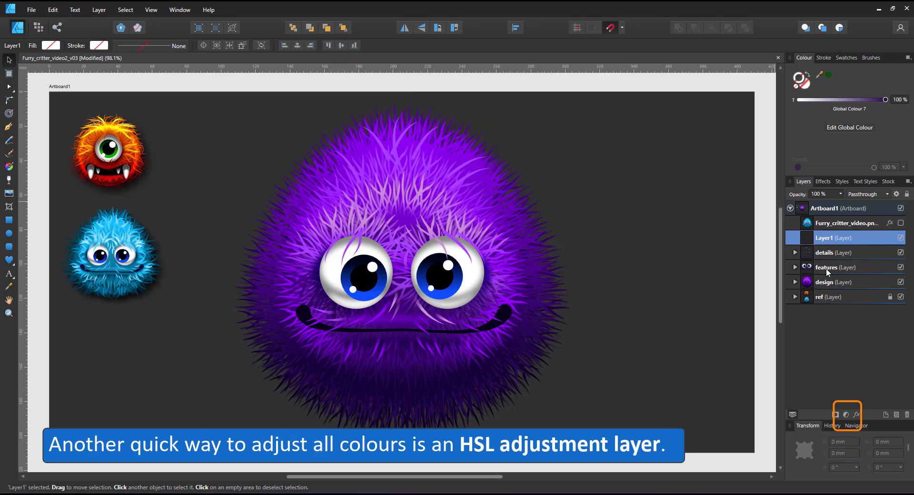
double_click(831, 237)
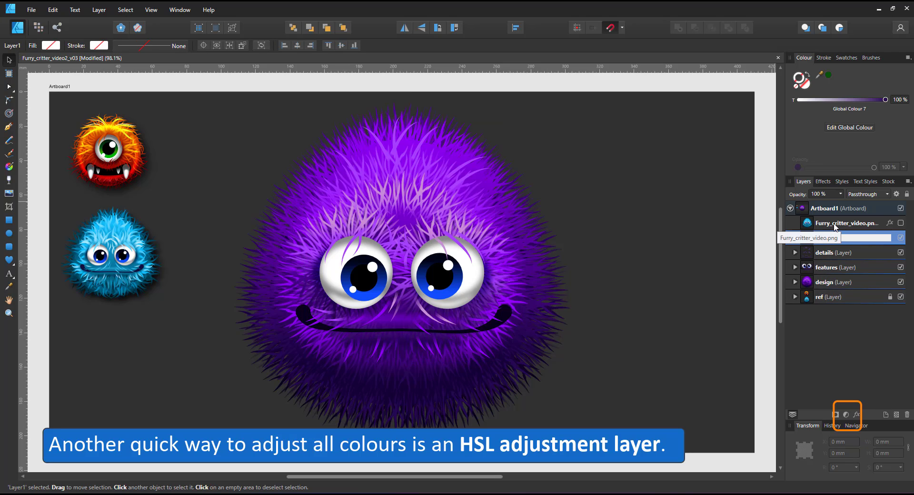
type("critter")
key("Return")
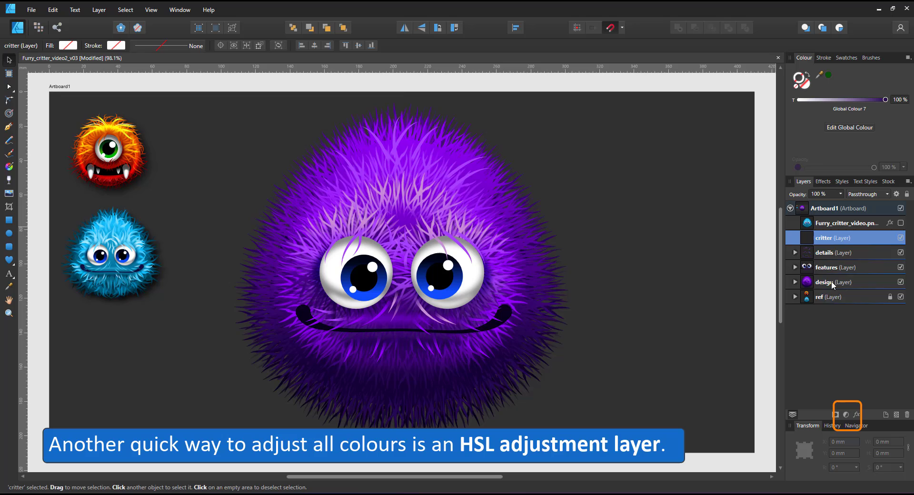
- Move the details, features and design layers inside the critter layer and select the critter layer
left_click(832, 281, "shift")
left_click_drag(831, 260, 826, 240)
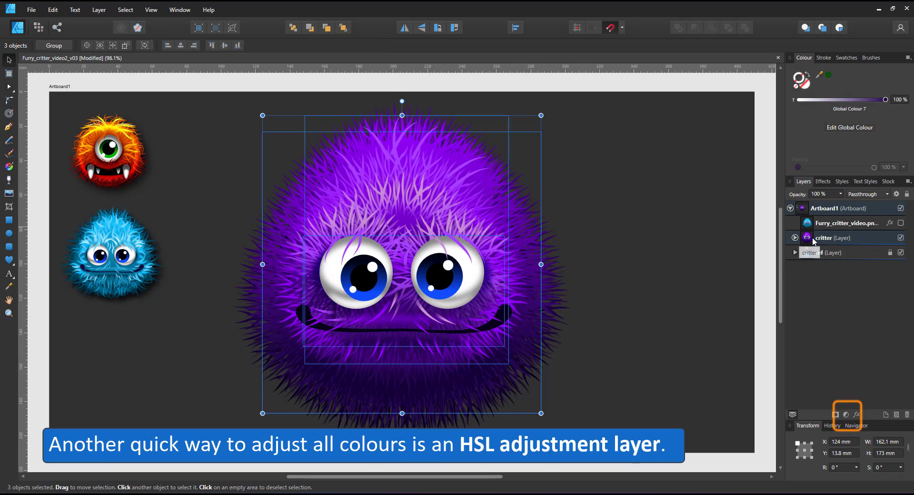
left_click(826, 240)
- Add an HSL adjustment to the critter layer and move its settings dialog clear of the critter
left_click(845, 415)
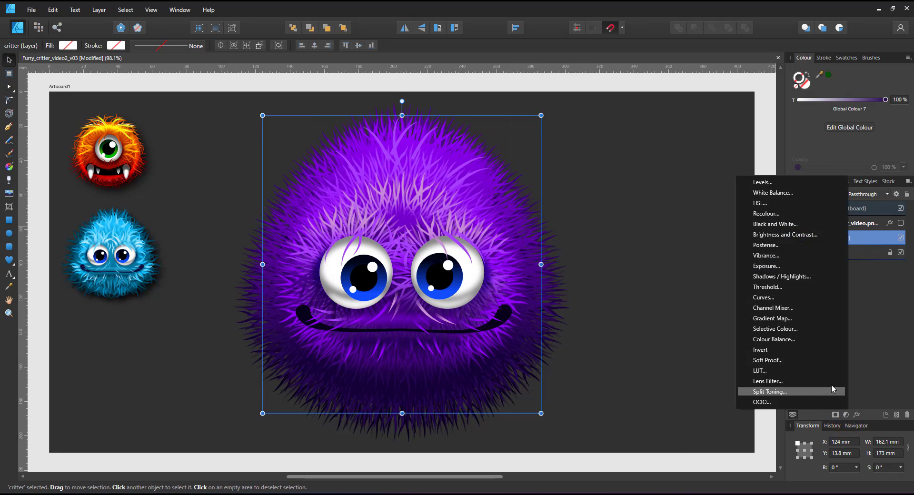
left_click(761, 210)
left_click_drag(657, 254, 674, 90)
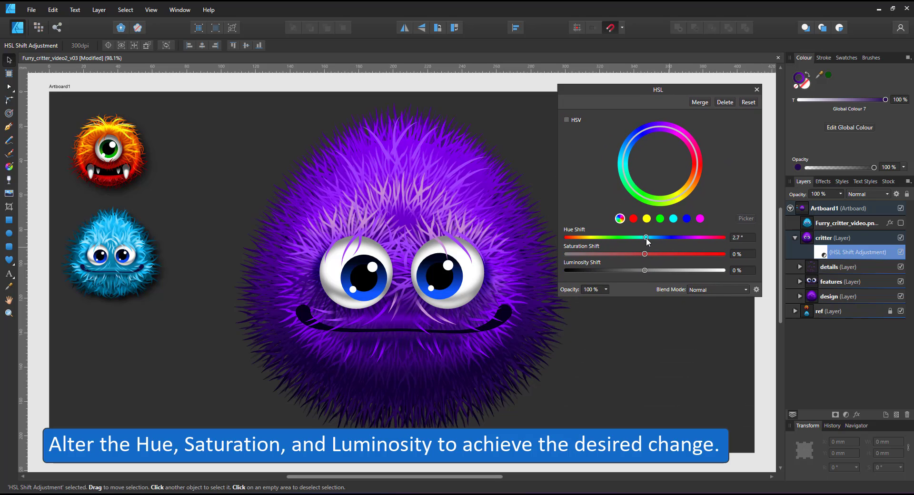
- Try a hue shift of 147.4° with varied saturation shifts and luminosity shifts such as -100% and 9%
left_click_drag(647, 242, 713, 239)
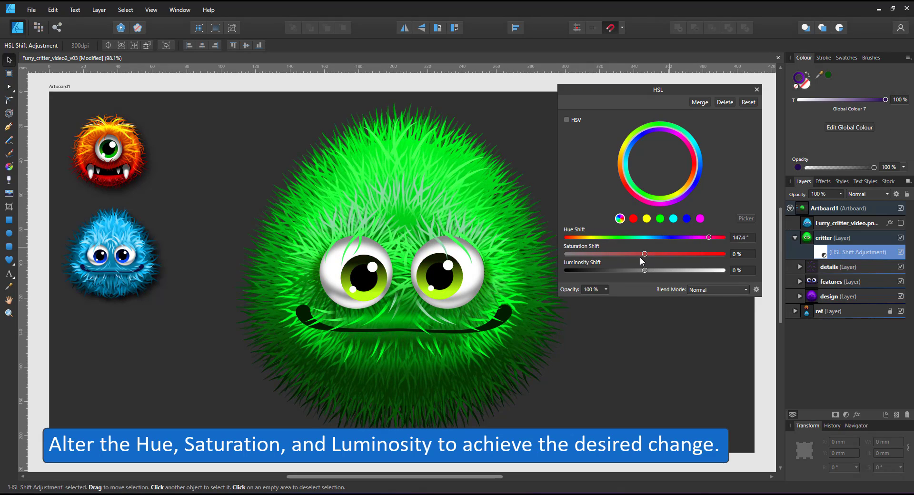
left_click_drag(645, 255, 783, 298)
left_click_drag(723, 270, 509, 251)
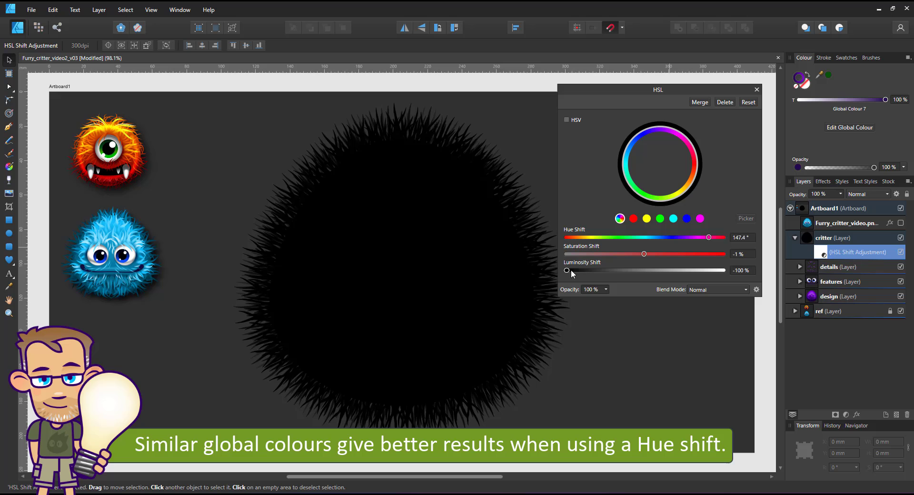
left_click_drag(571, 269, 722, 275)
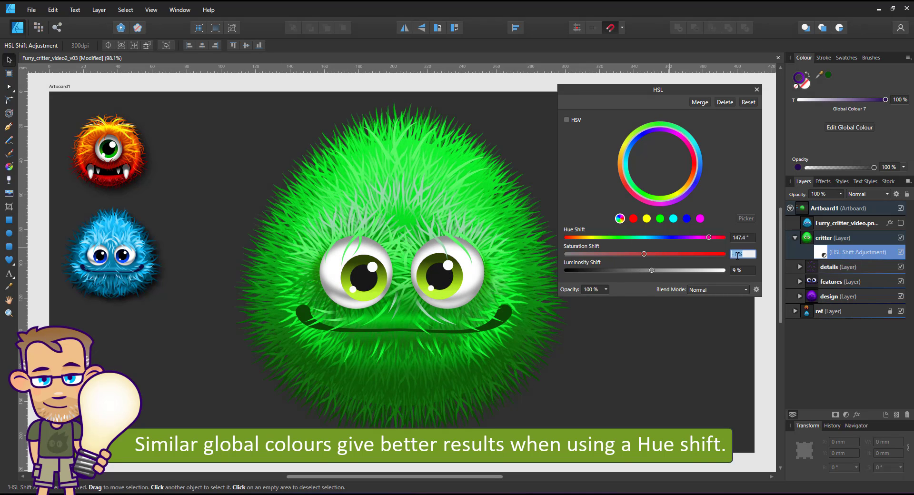
- Set the hue shift to -129.9° with saturation and luminosity shifts at 0%, and hide the HSL adjustment
left_click(590, 237)
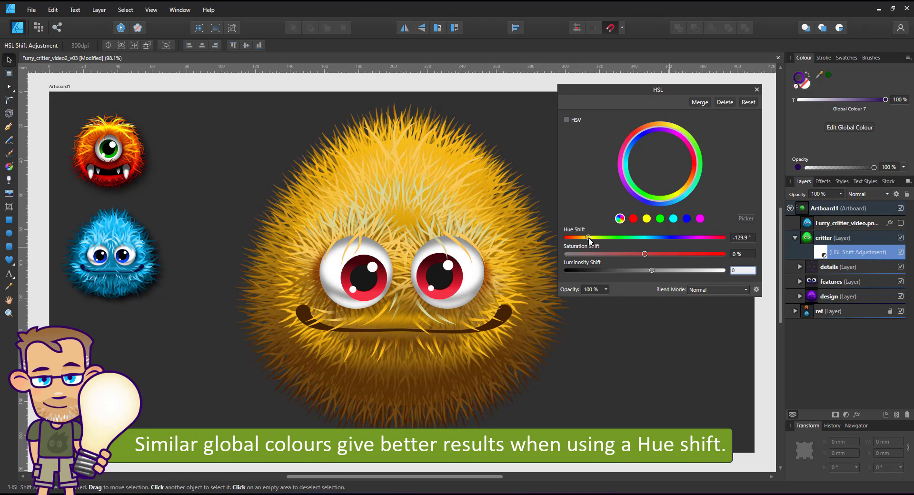
left_click(742, 270)
type("0")
key("Tab")
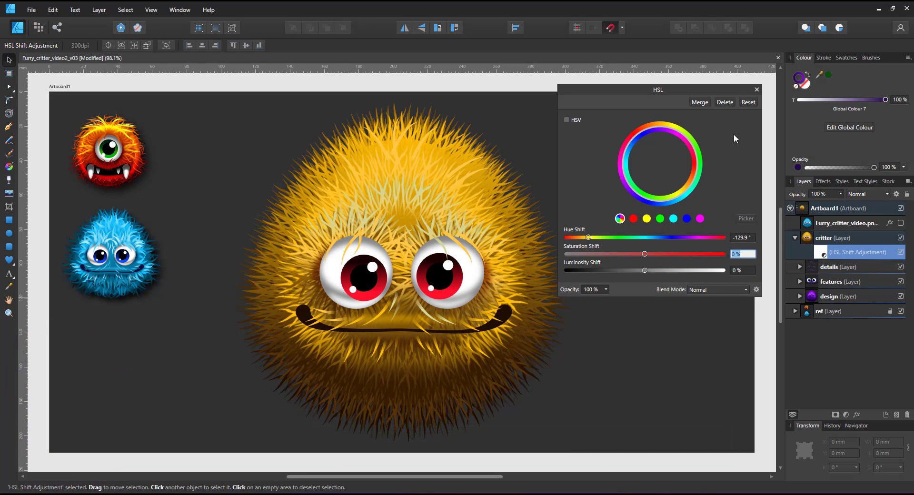
left_click(757, 90)
left_click(902, 252)
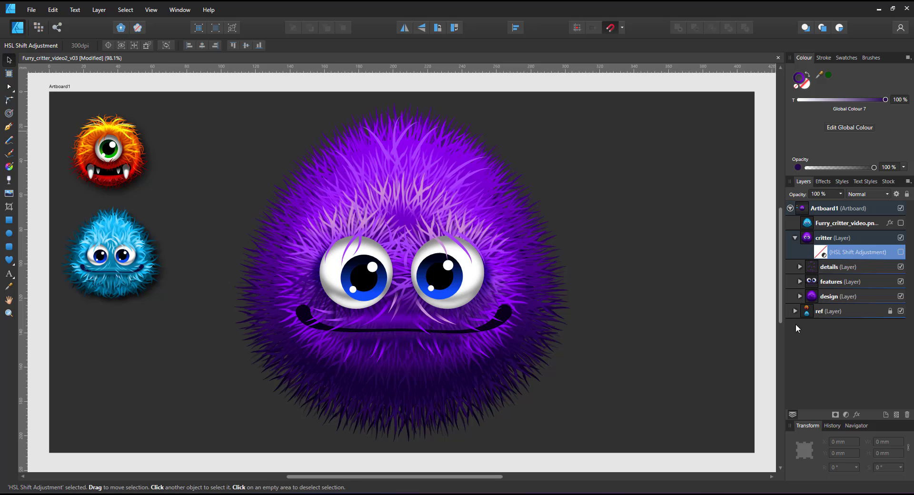
left_click(759, 307)
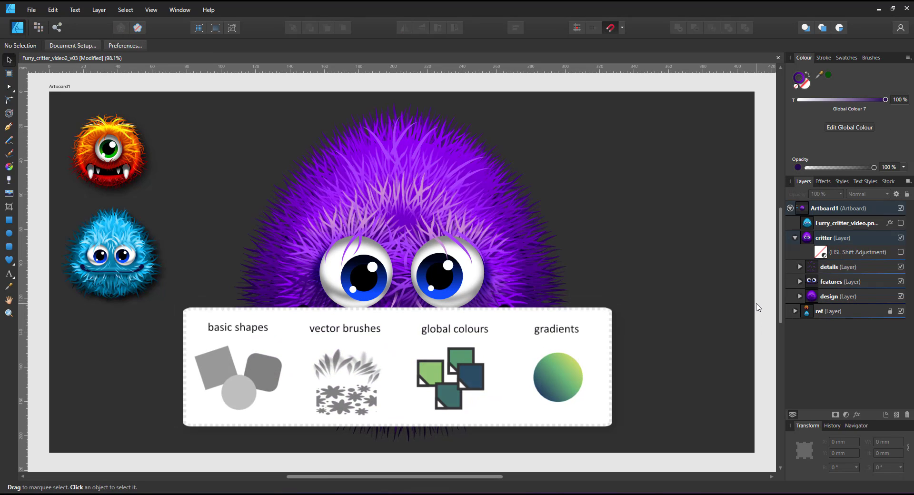